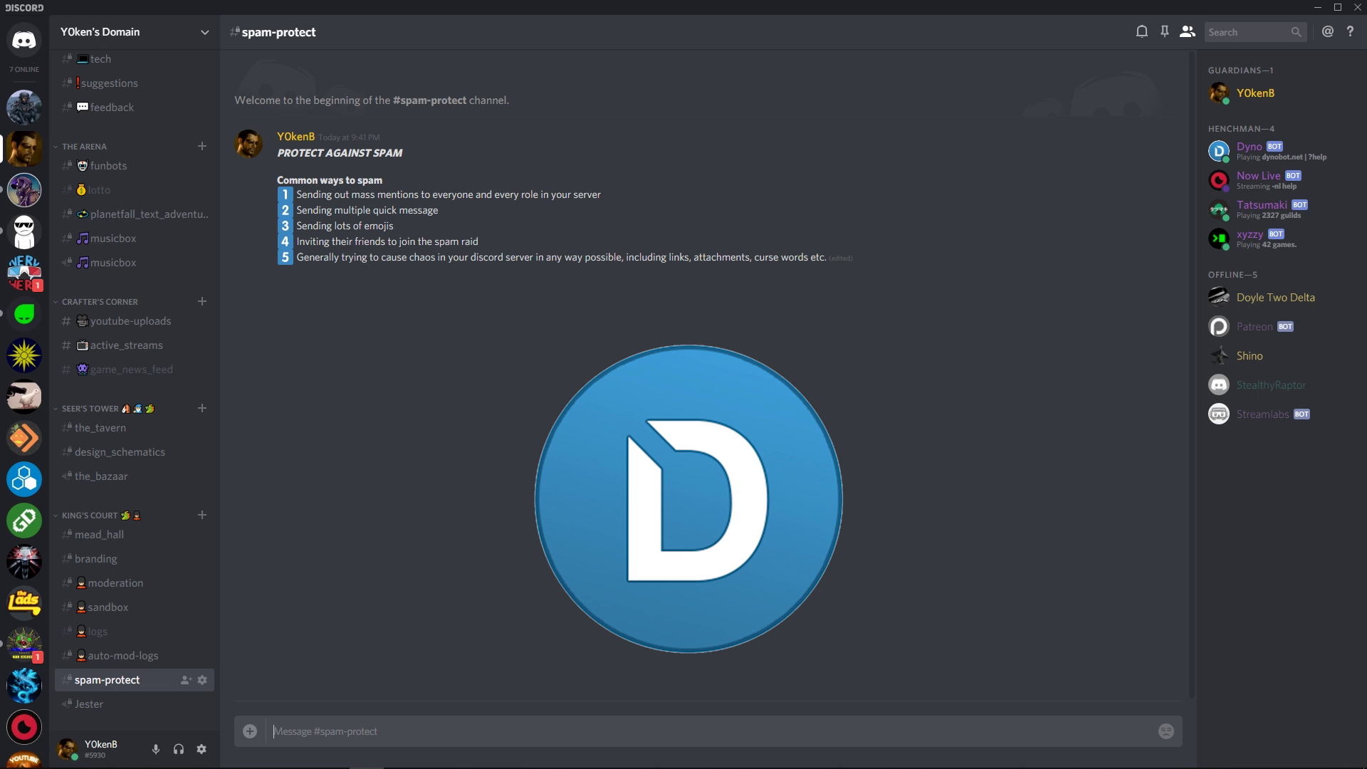
Open the server settings of Y0ken's Domain and review the default notification settings and the moderation verification level
click(135, 31)
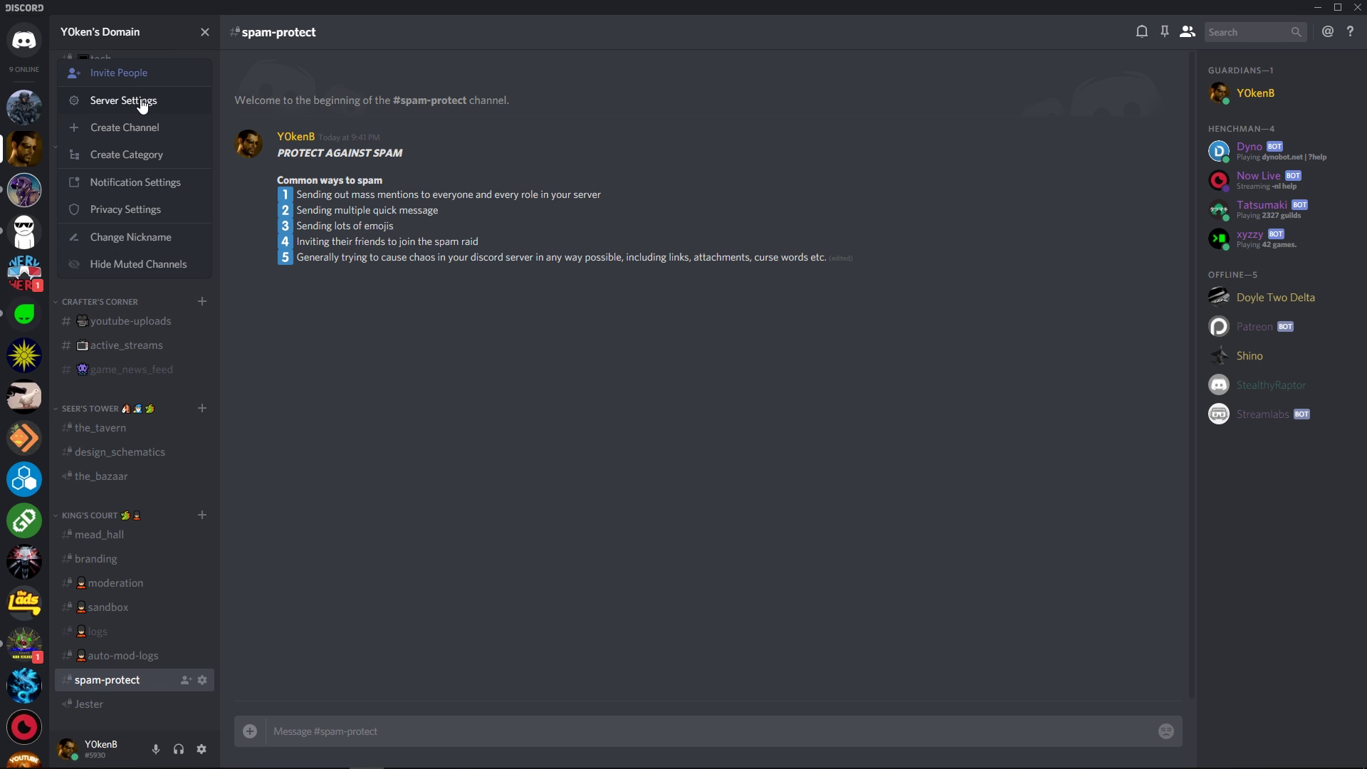
click(139, 100)
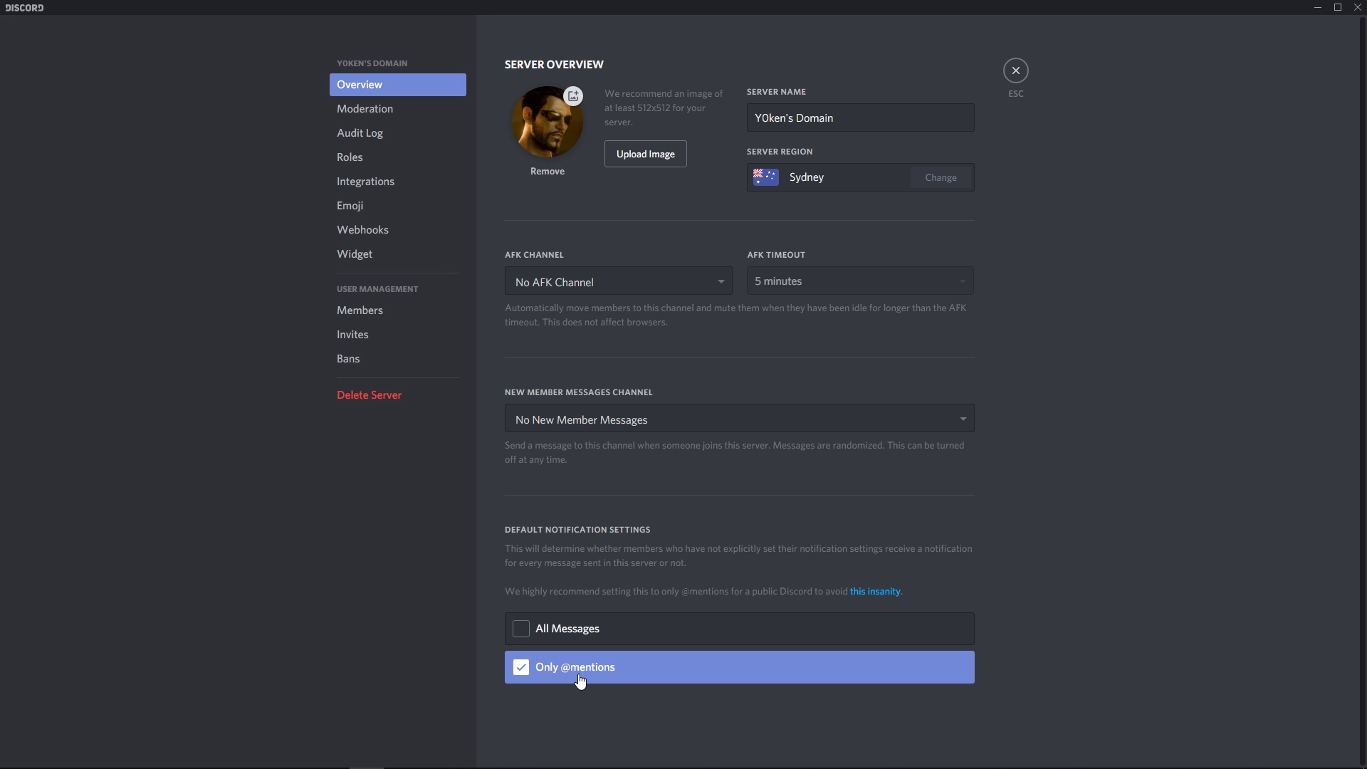
click(401, 110)
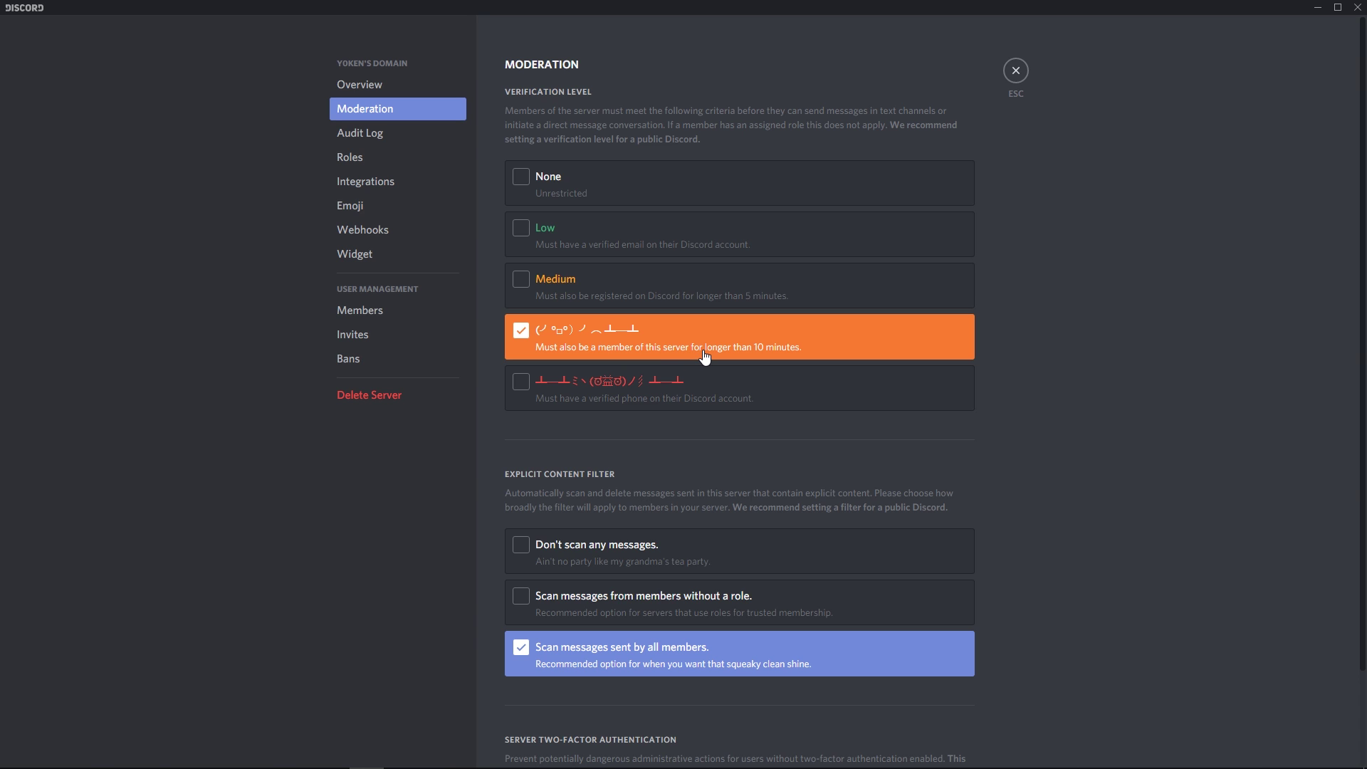
click(371, 161)
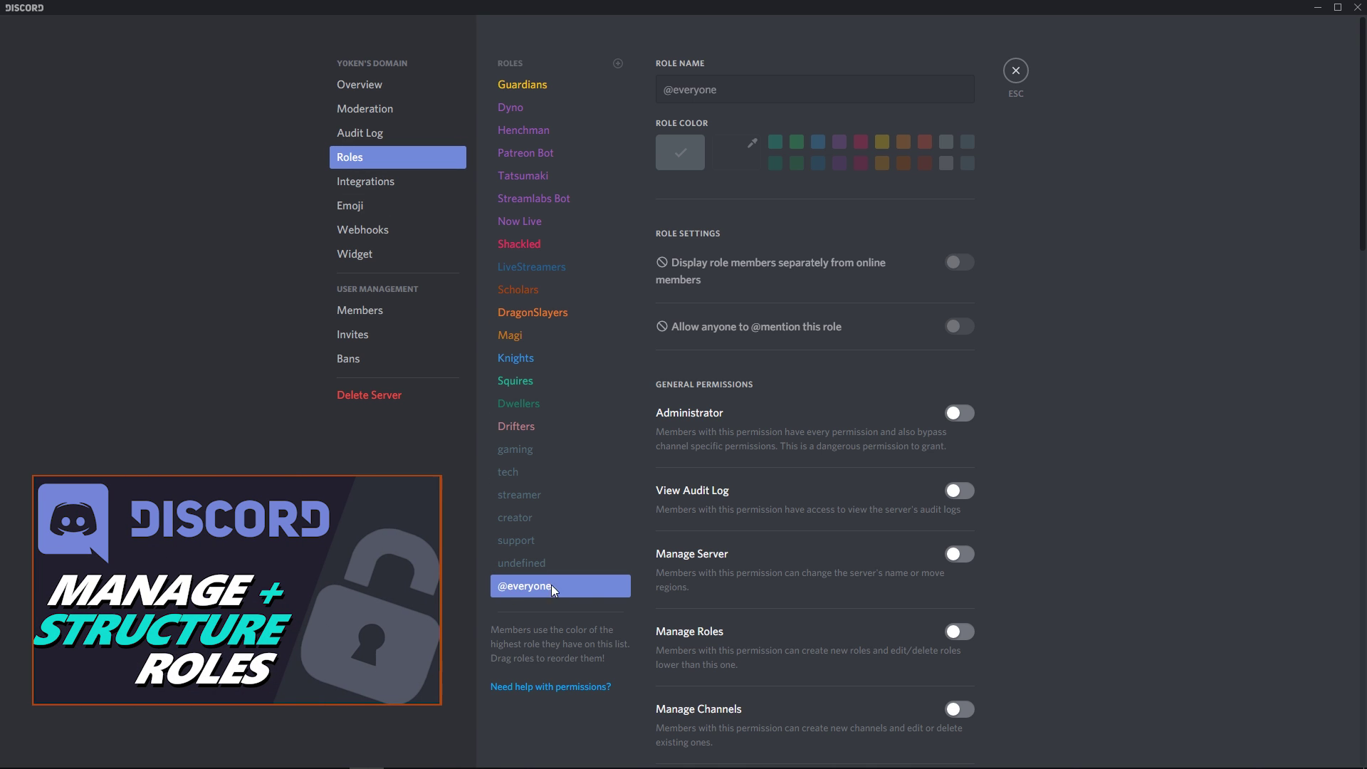
scroll(994, 277, down, 20)
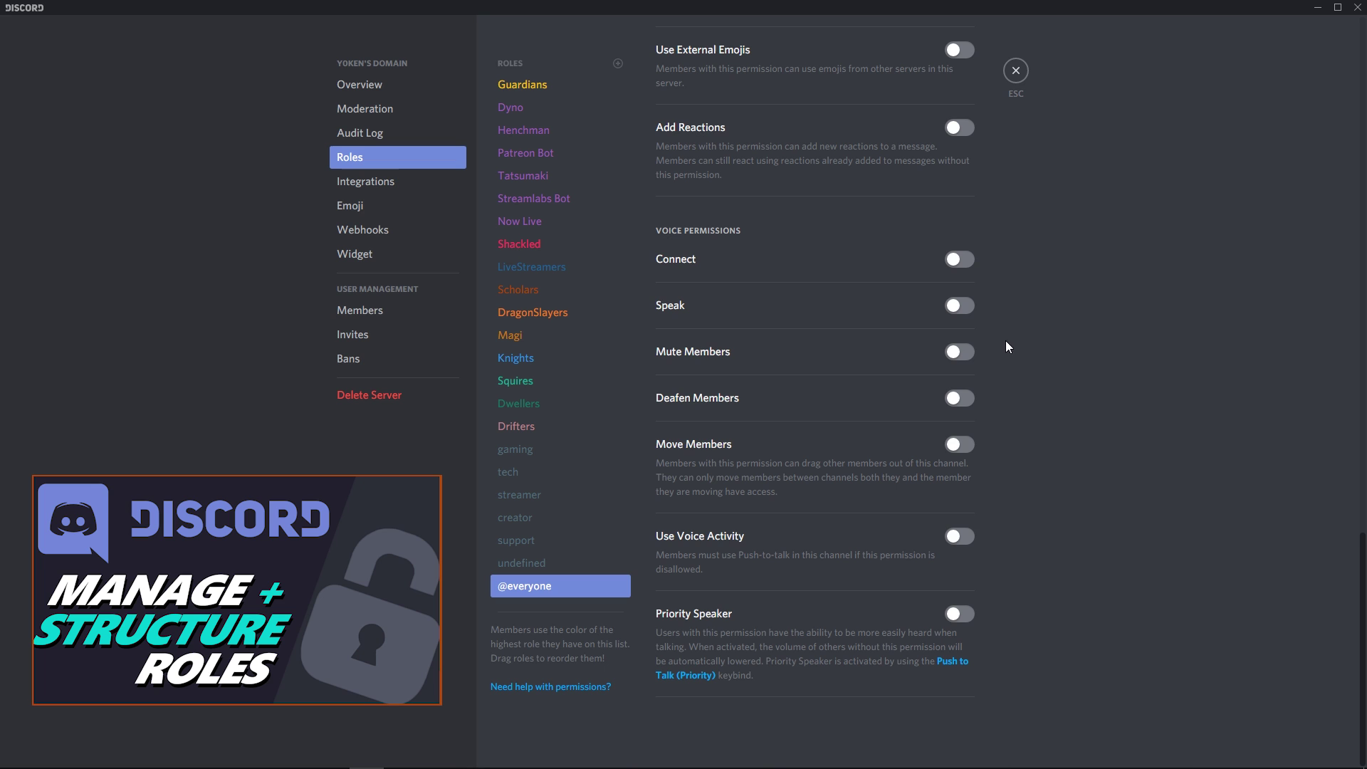
scroll(1011, 385, up, 20)
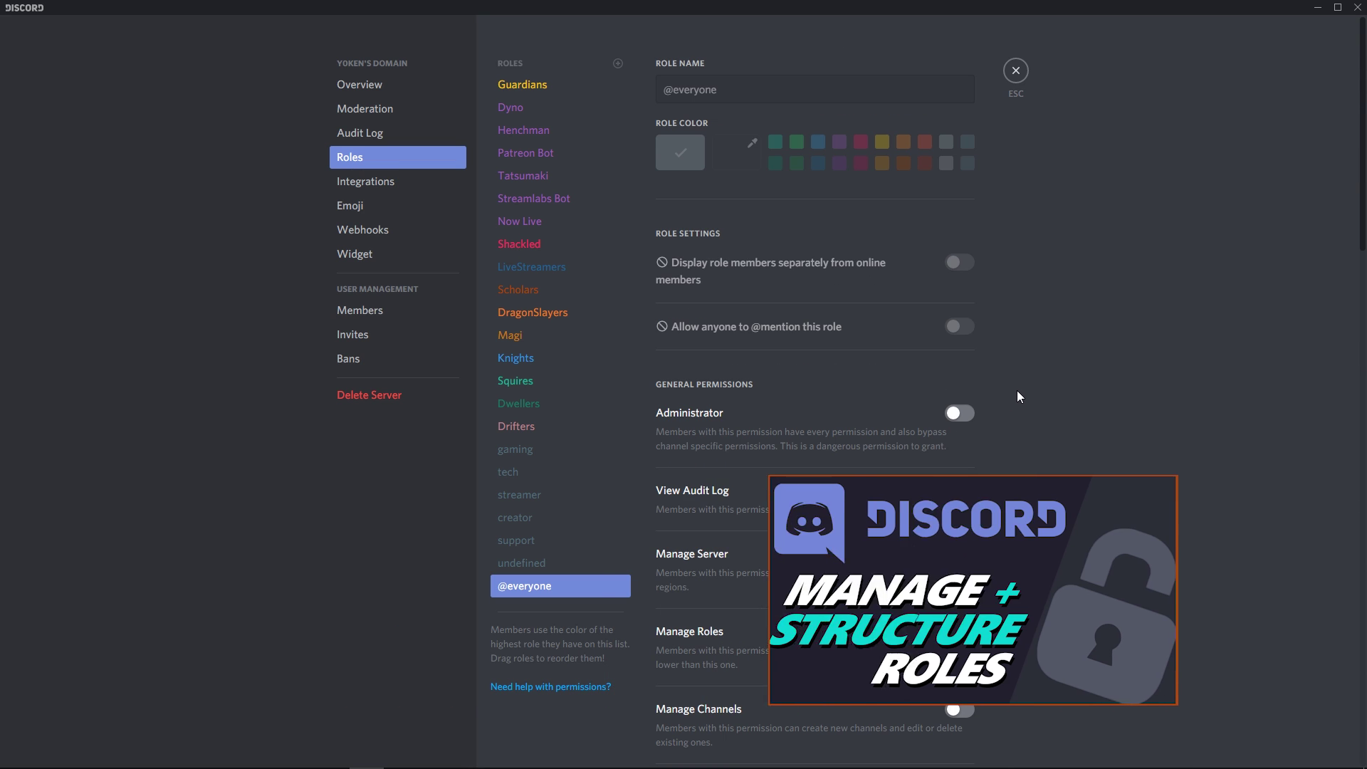
Examine the role settings and the general, text and voice permissions of the Drifters role
click(539, 429)
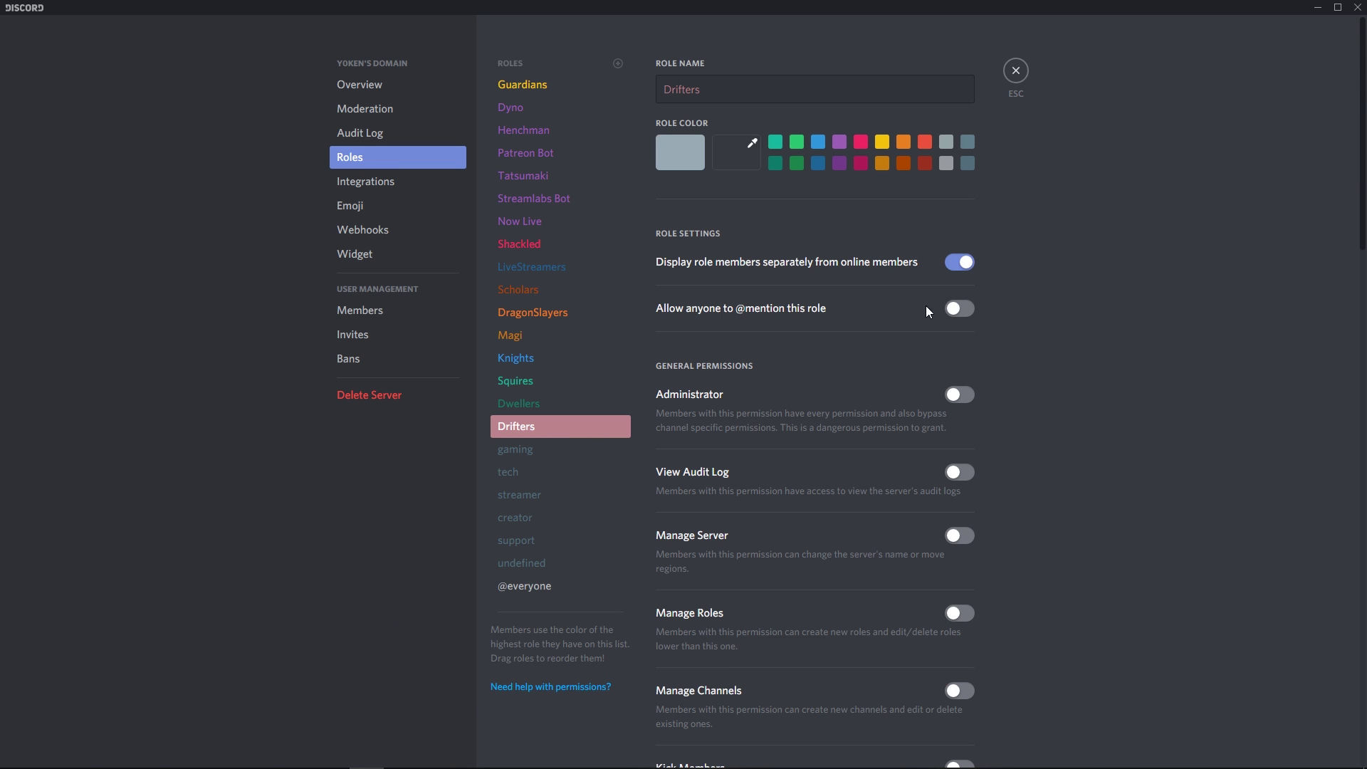
scroll(942, 297, down, 20)
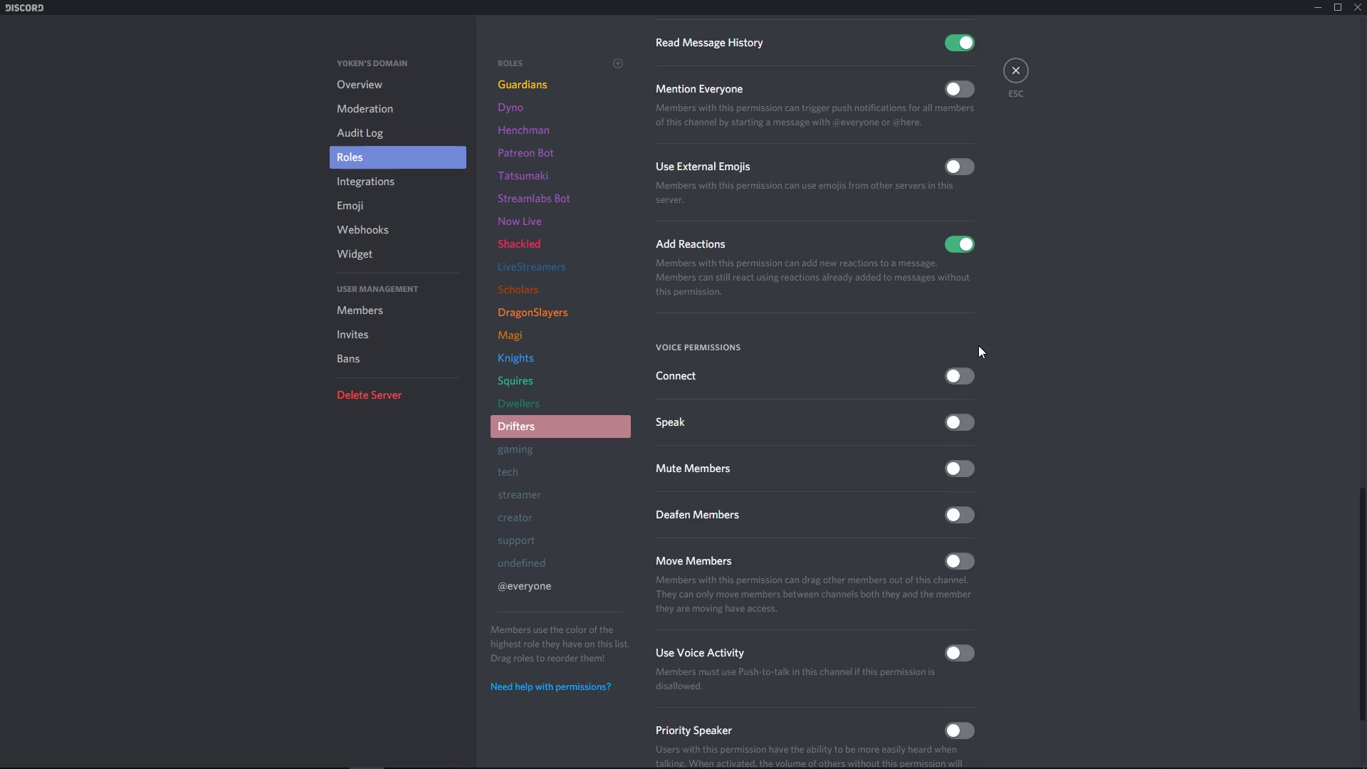
scroll(984, 340, up, 9)
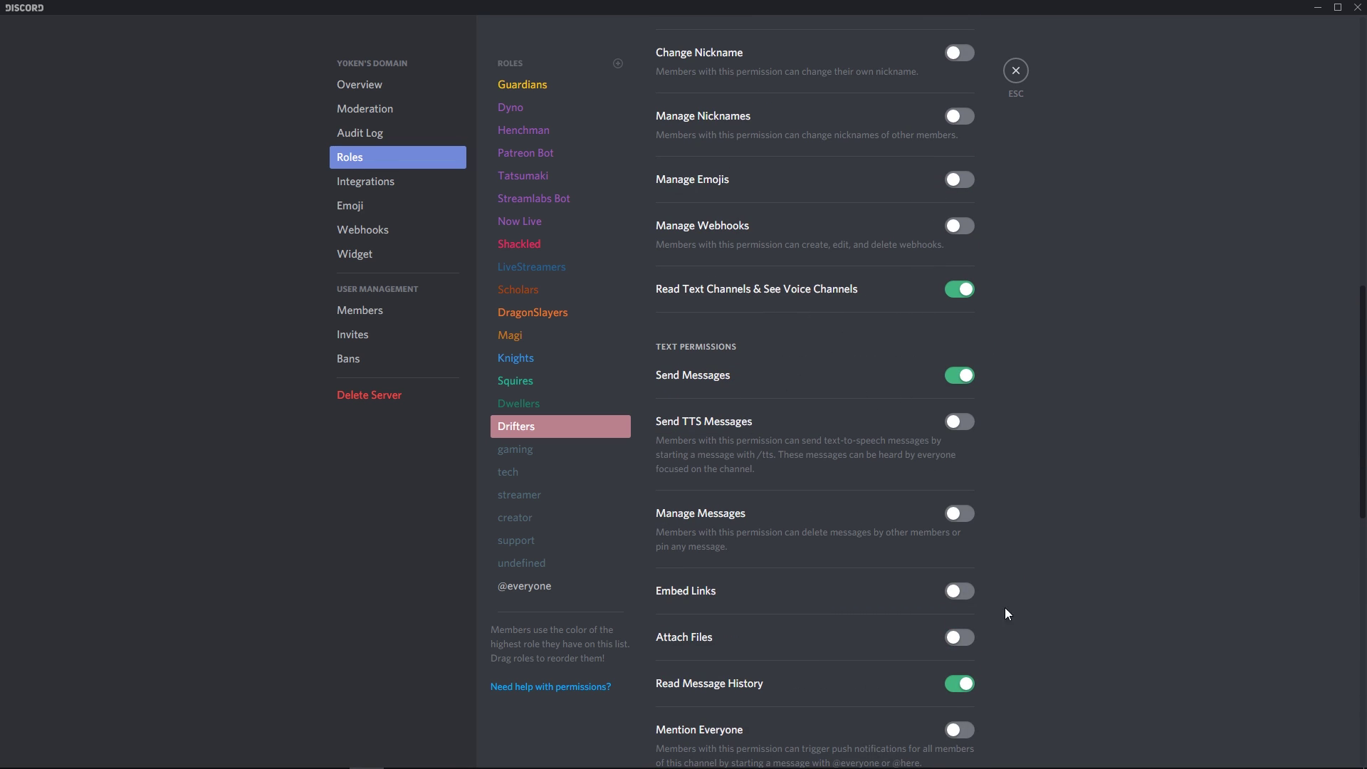
scroll(1040, 608, down, 3)
scroll(916, 607, down, 3)
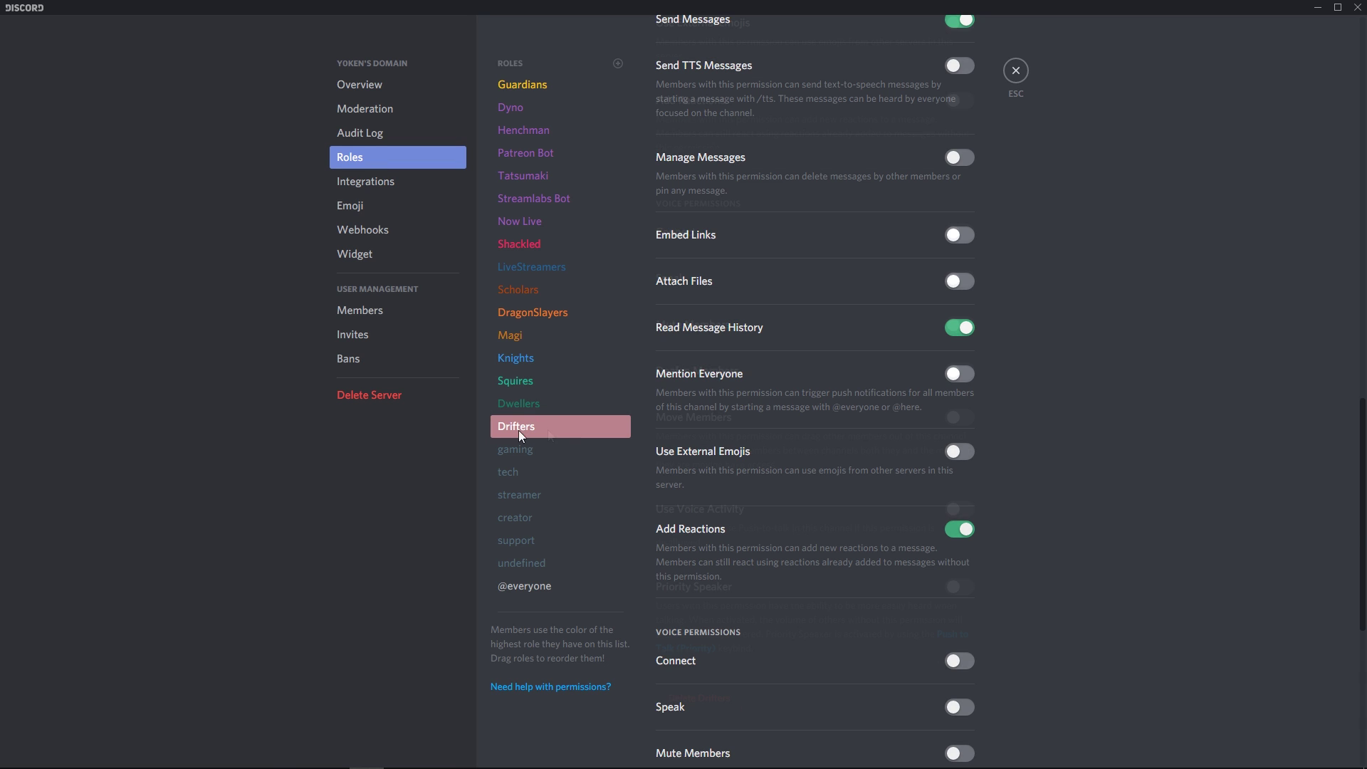
scroll(549, 429, down, 5)
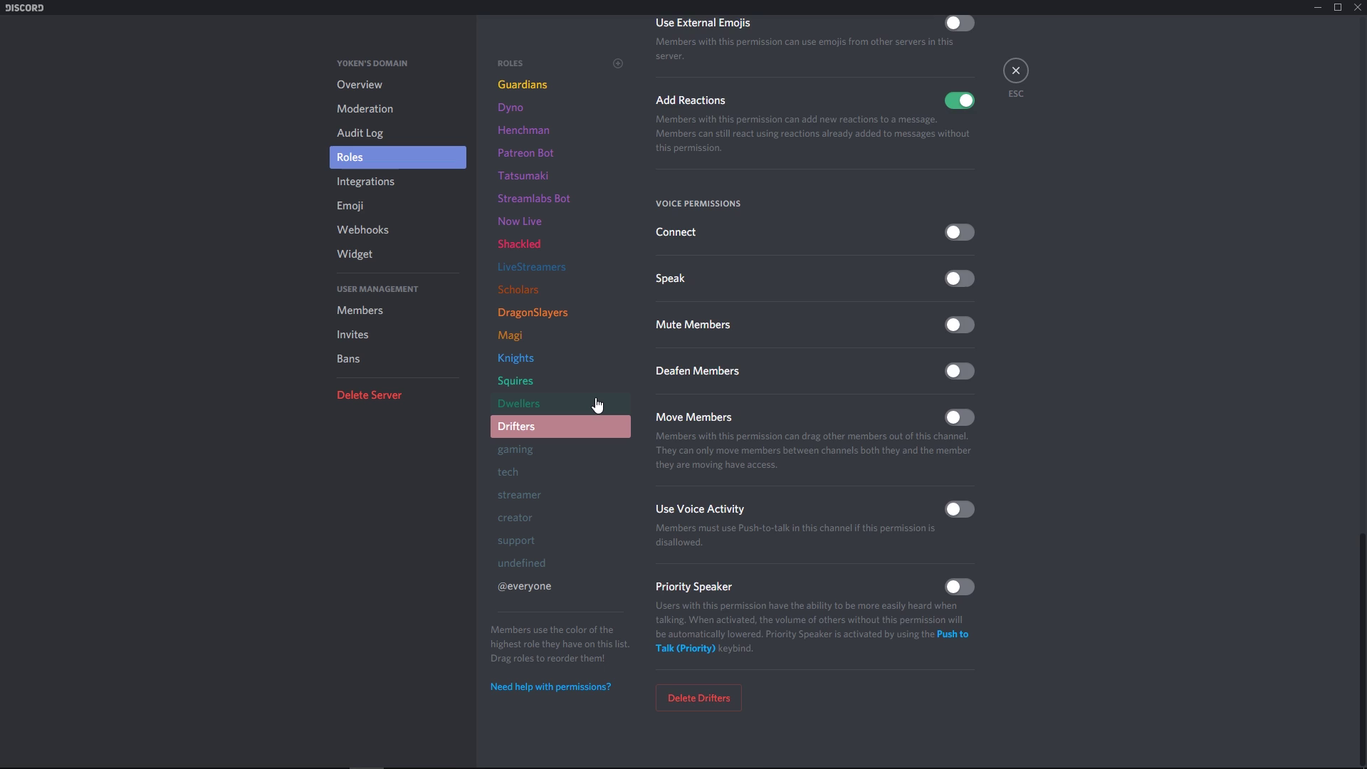
scroll(915, 400, up, 15)
scroll(903, 409, up, 5)
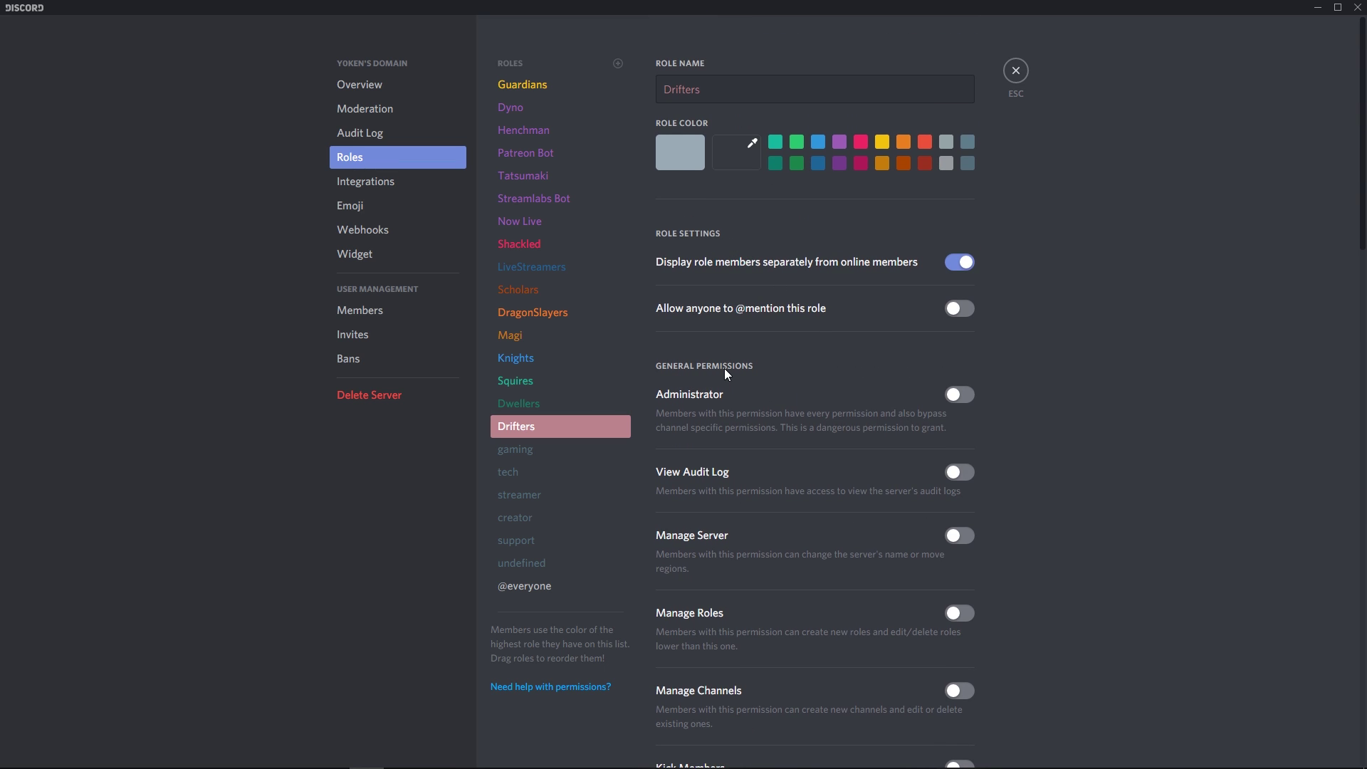
scroll(775, 382, down, 2)
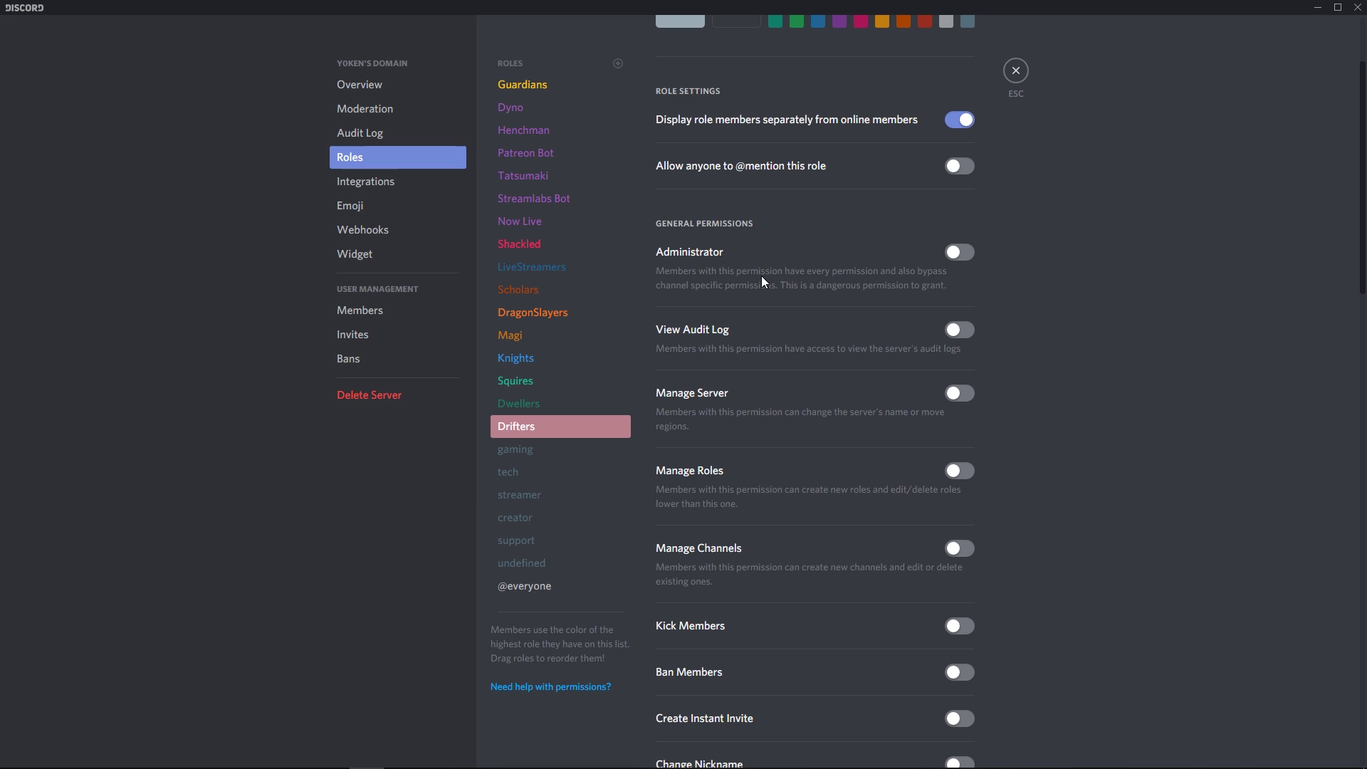
scroll(763, 281, down, 1)
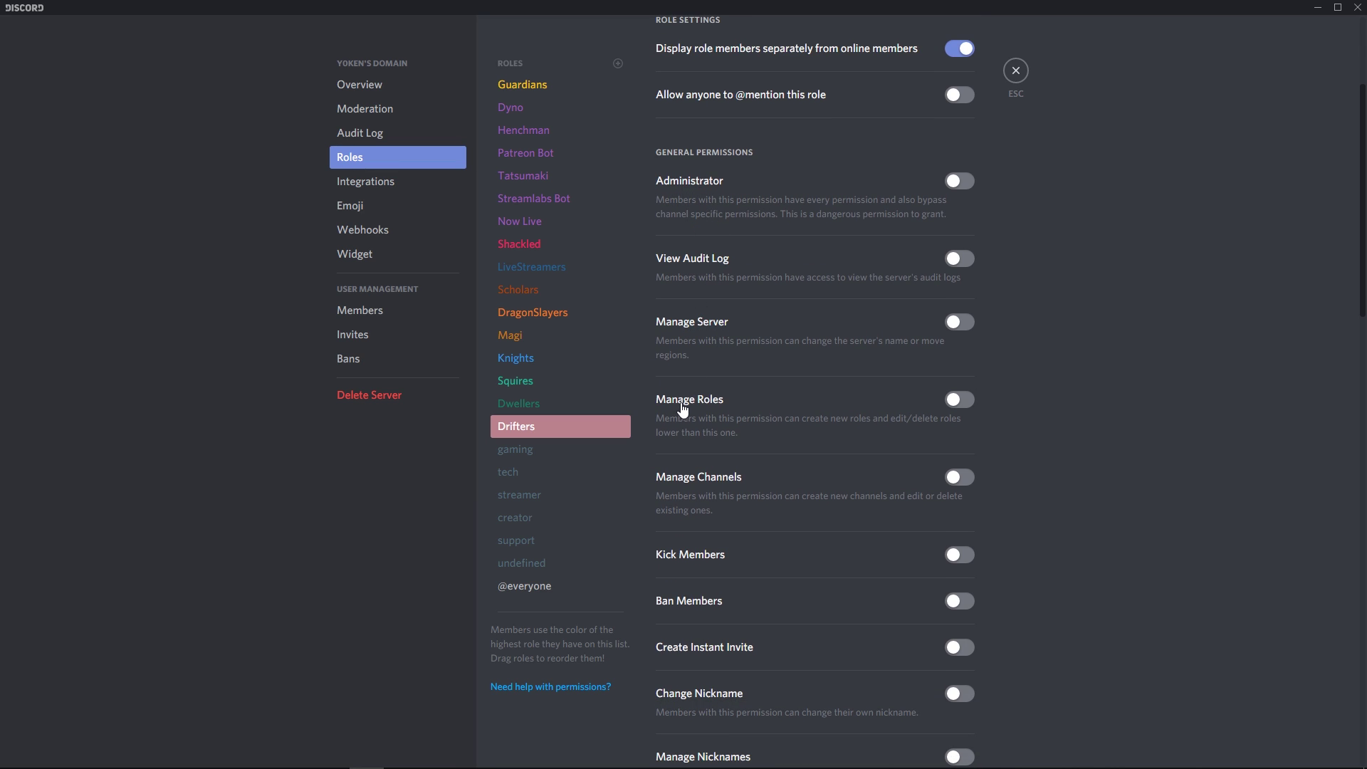
scroll(739, 484, down, 2)
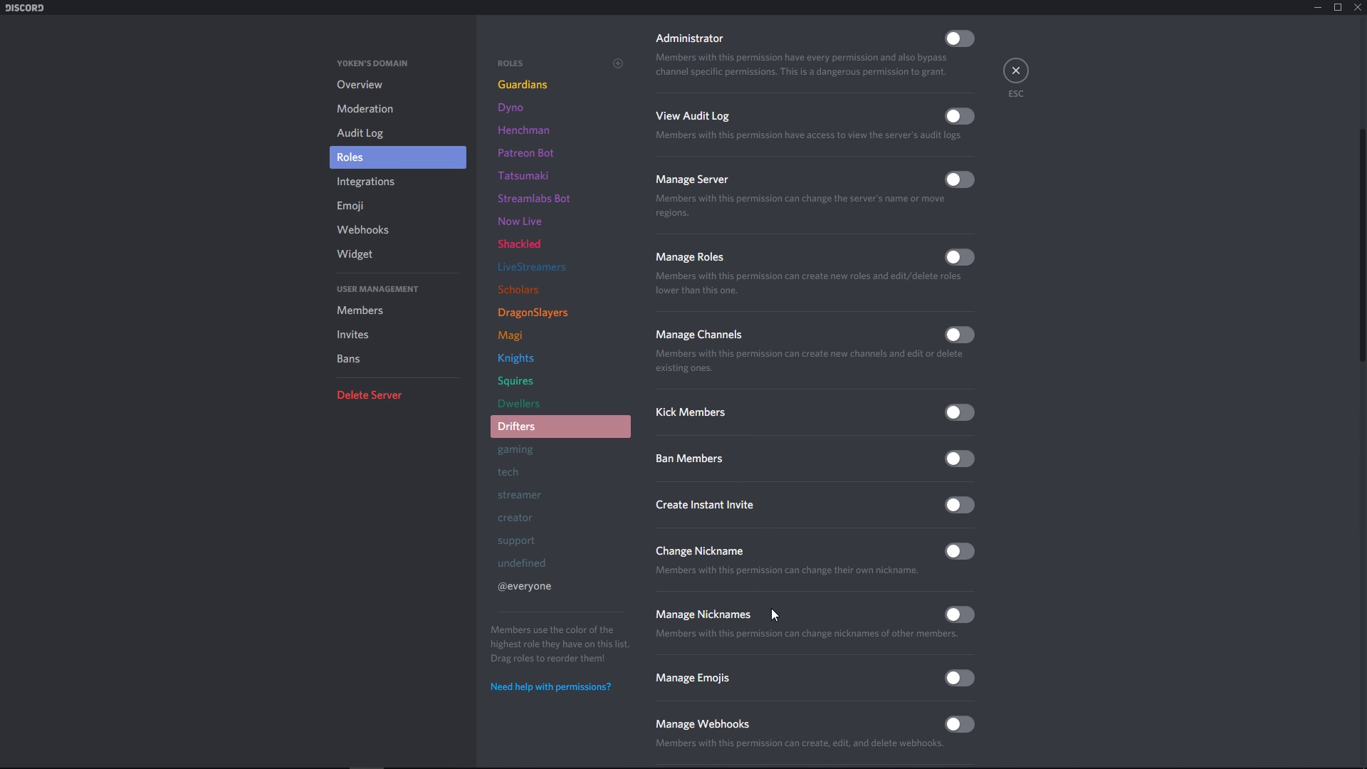
scroll(796, 605, down, 2)
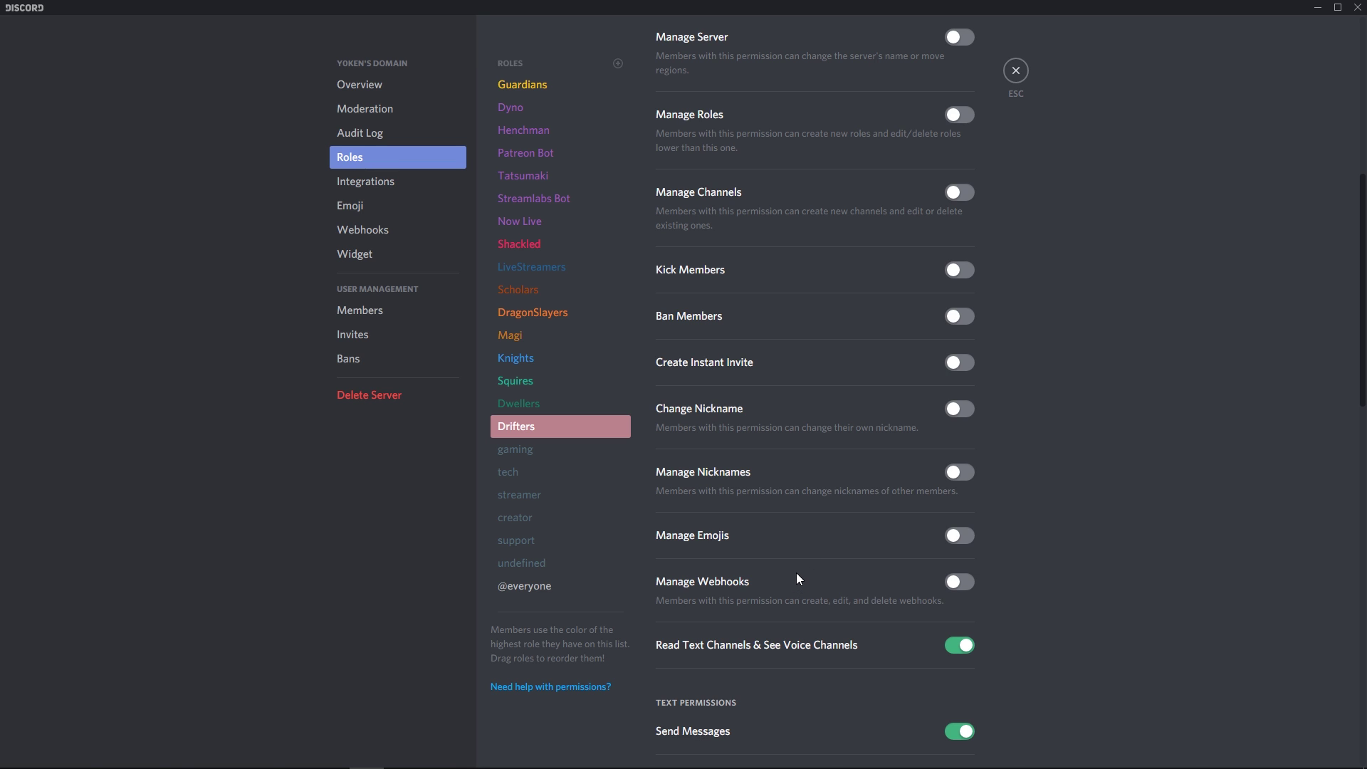
scroll(797, 569, up, 7)
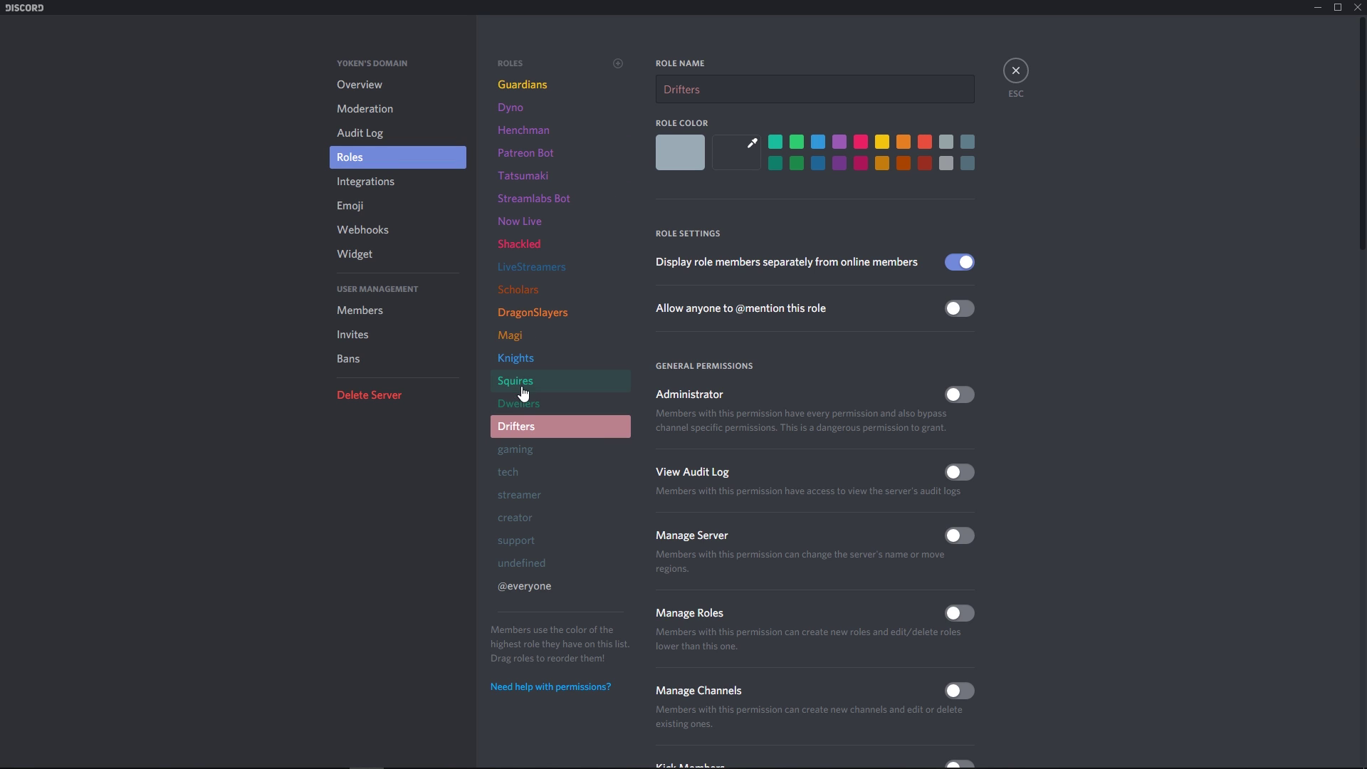
Compare the settings of the ranked roles from Drifters up to DragonSlayers, and close the server settings
click(525, 385)
click(516, 356)
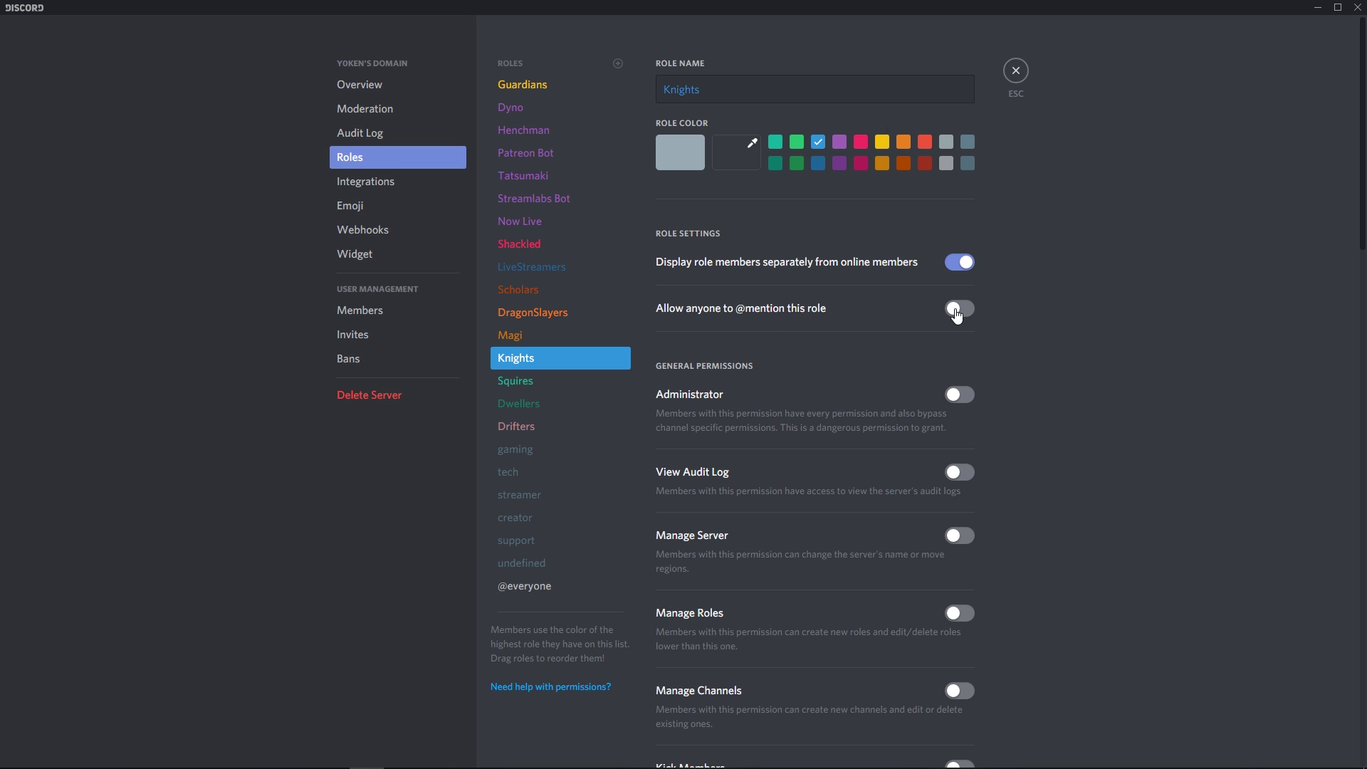
click(527, 386)
click(528, 404)
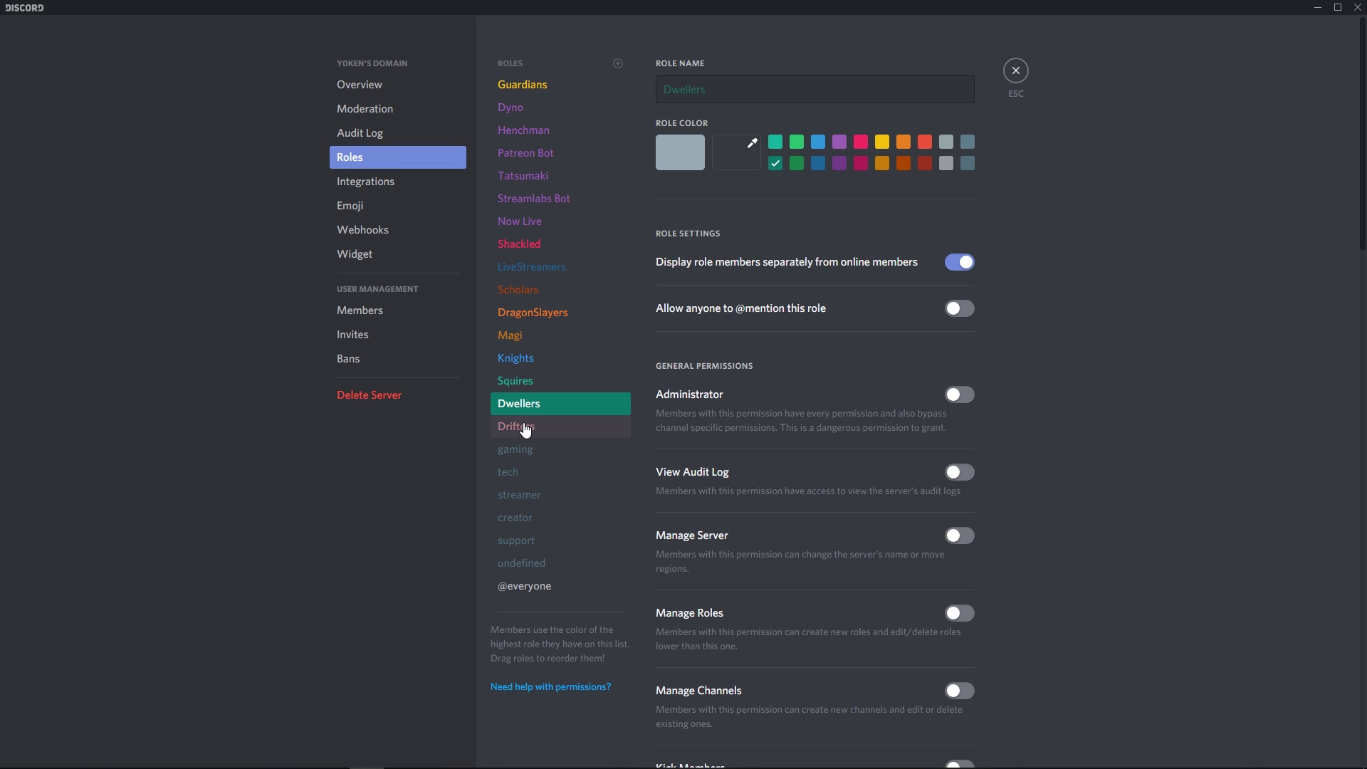
click(522, 427)
click(542, 405)
click(534, 383)
click(535, 336)
click(544, 314)
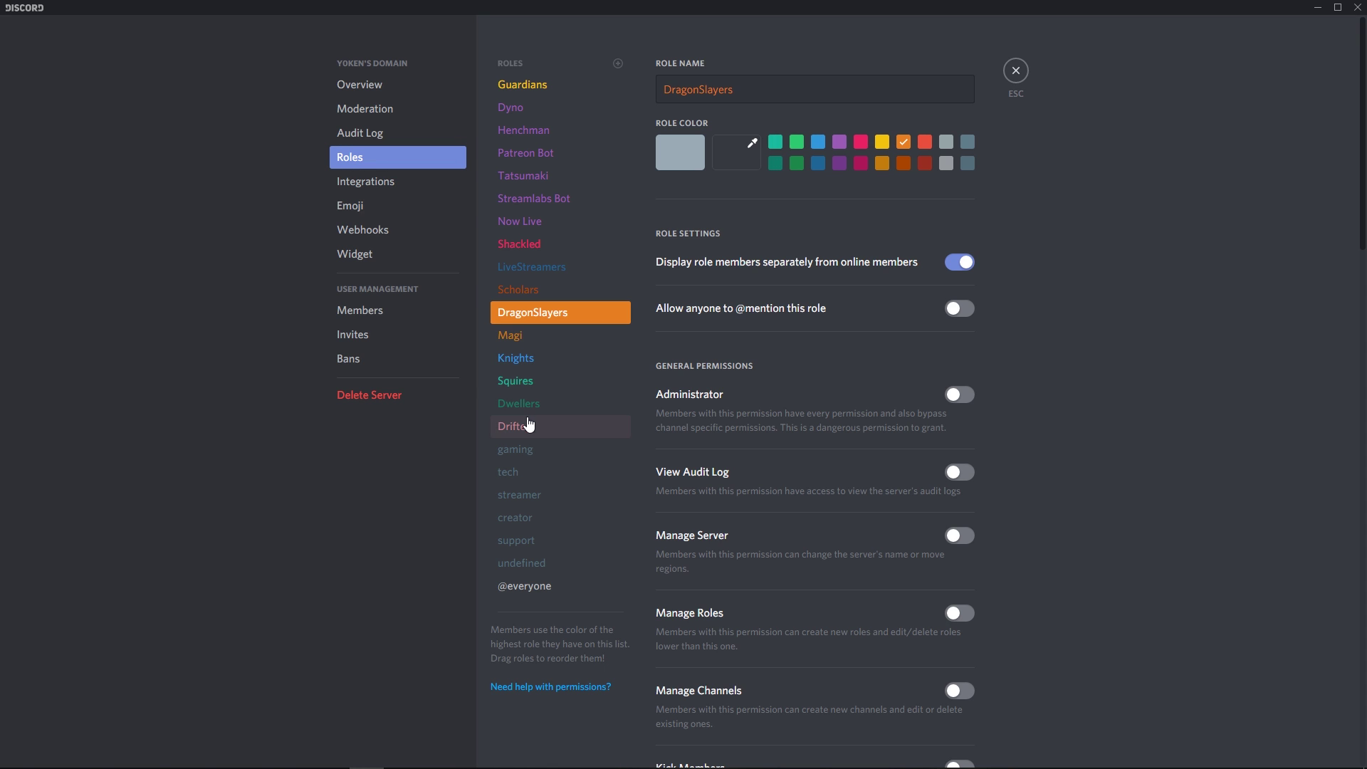
click(532, 405)
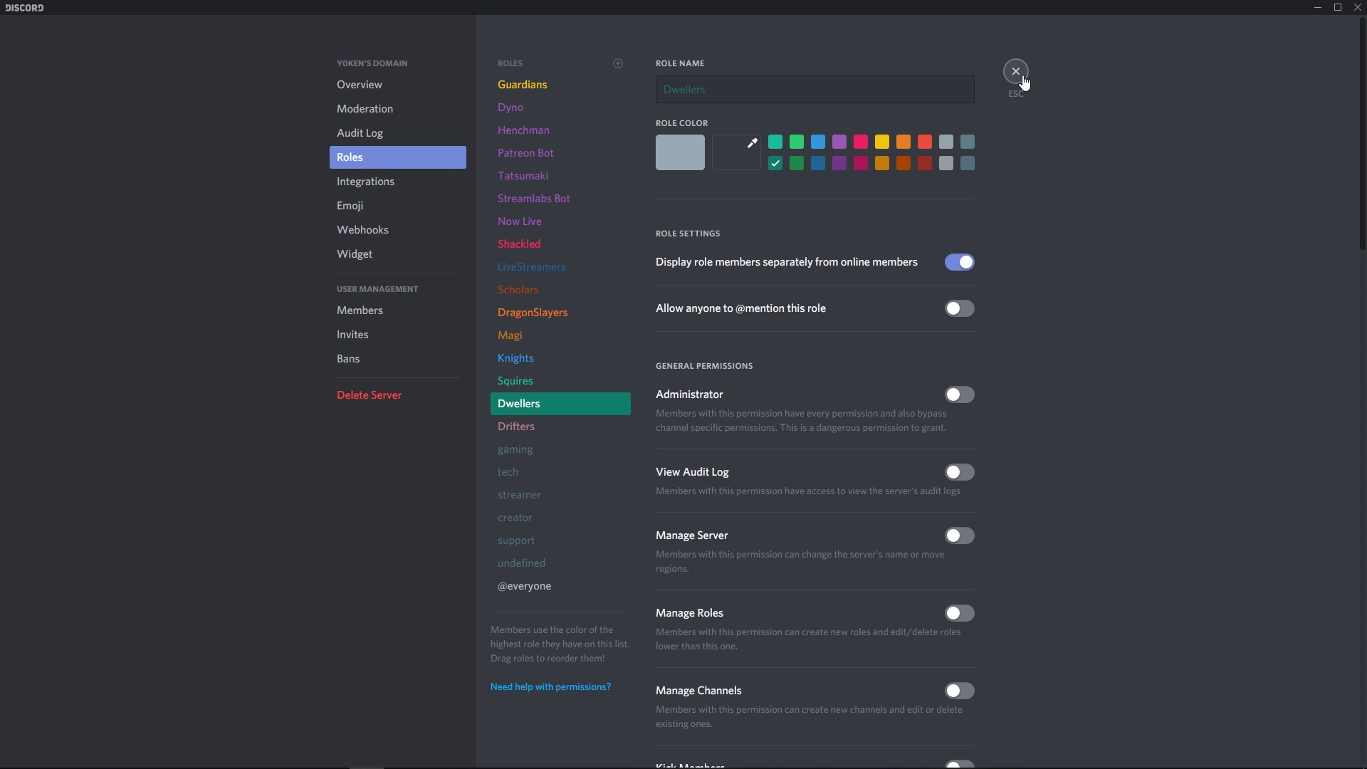
click(1018, 72)
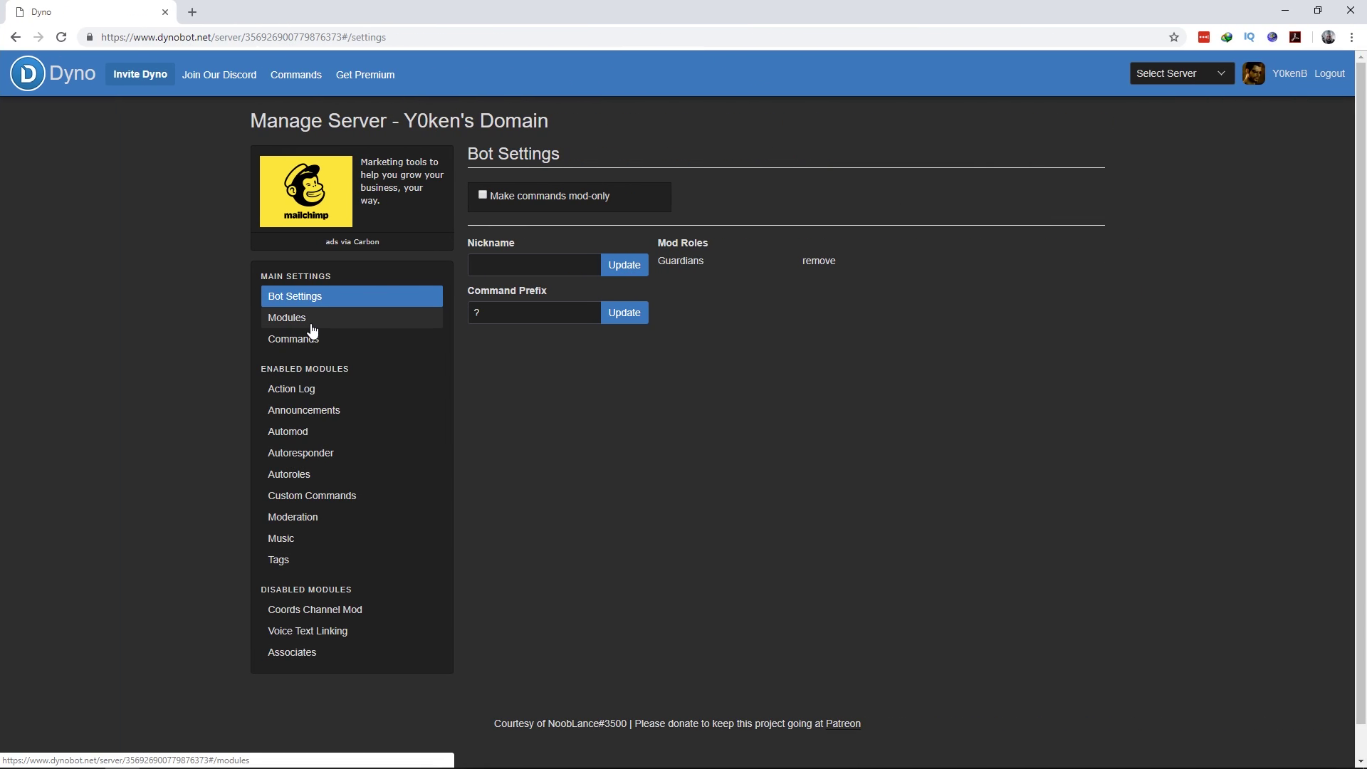
In the Dyno web dashboard, select the server Y0ken's Domain, check its modules and open the Automod settings
click(1219, 76)
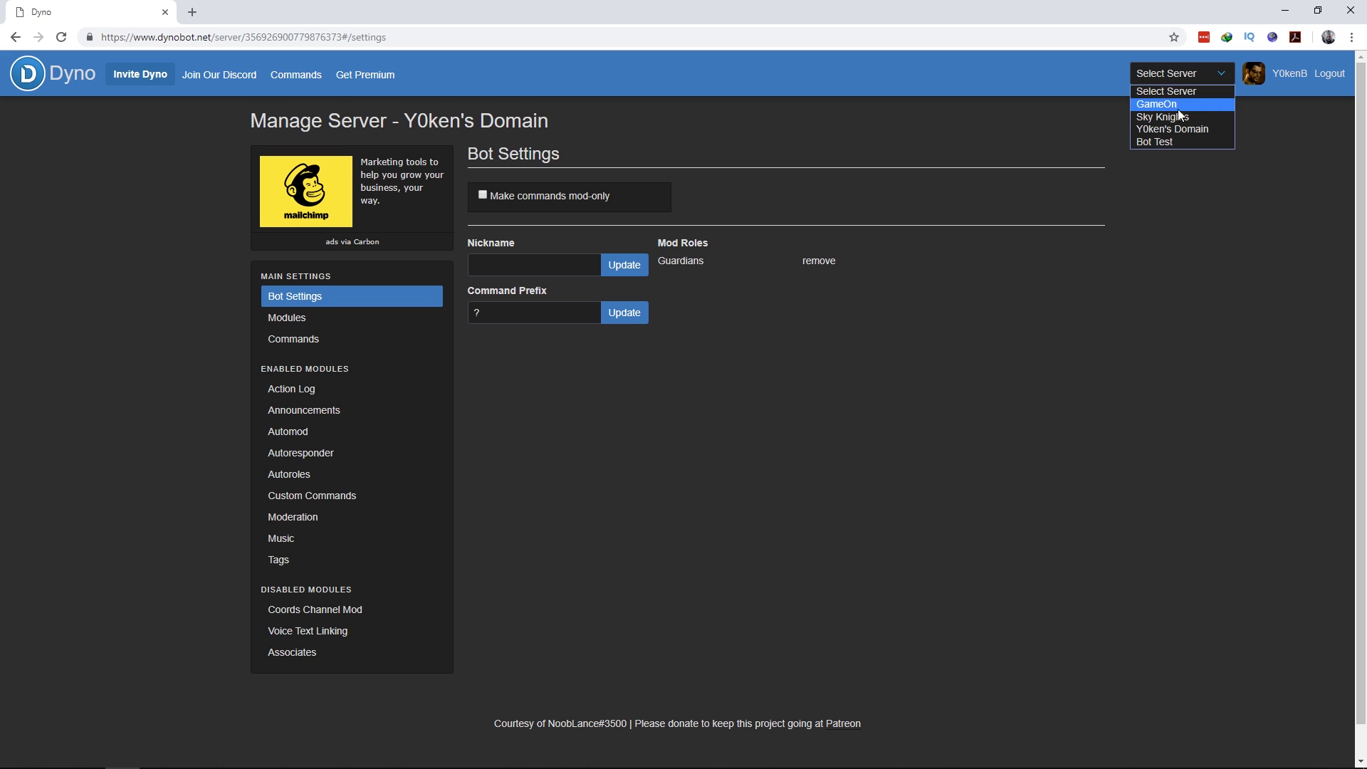
click(1182, 131)
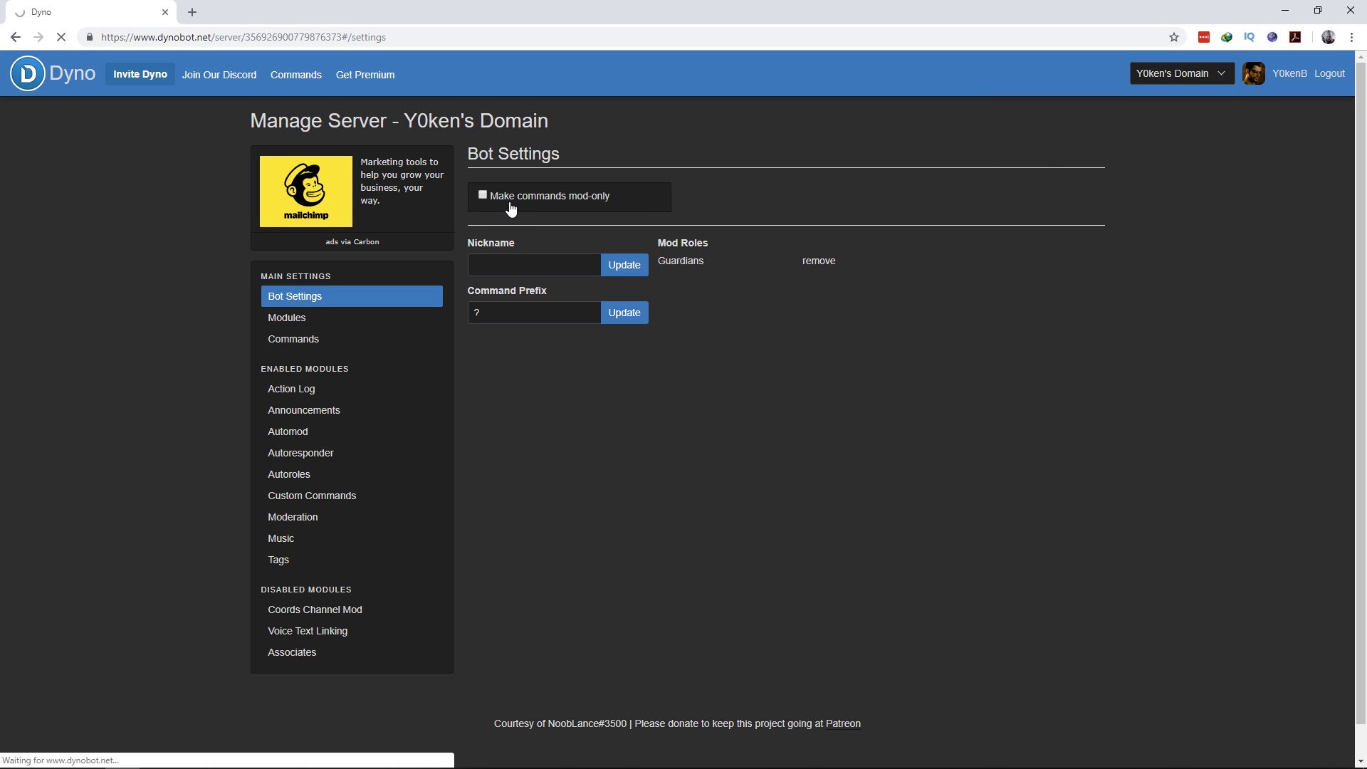
click(296, 320)
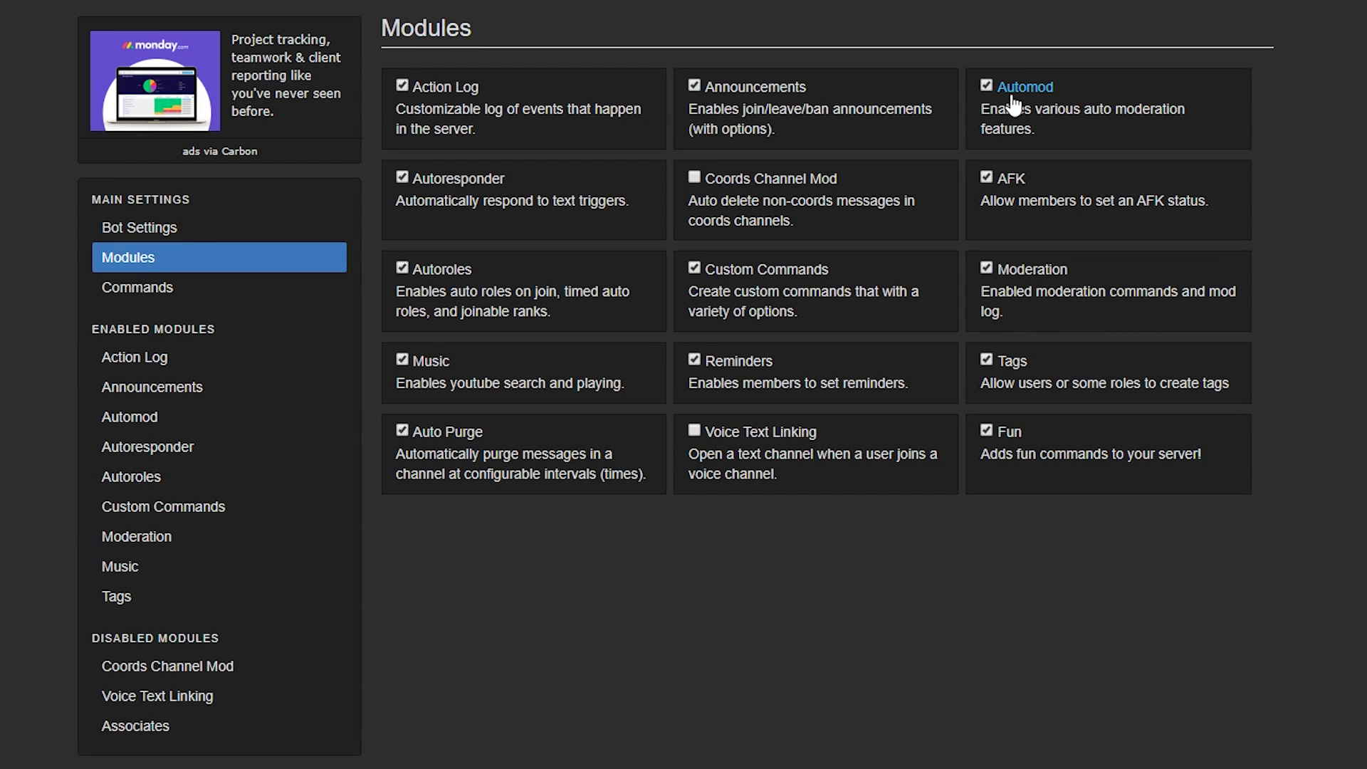
click(154, 418)
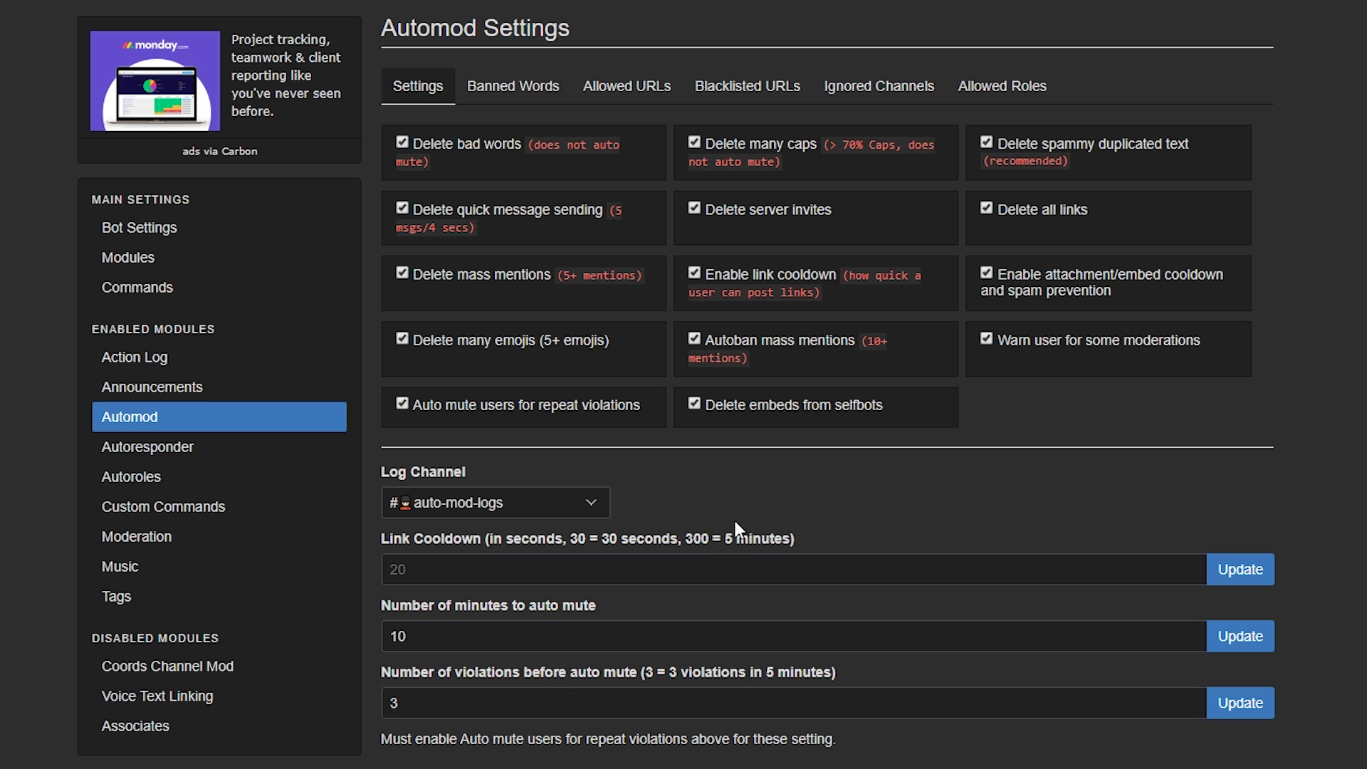
Review Automod's banned words, allowed and blacklisted URLs, ignored channels and allowed roles, and return to its main settings
click(545, 101)
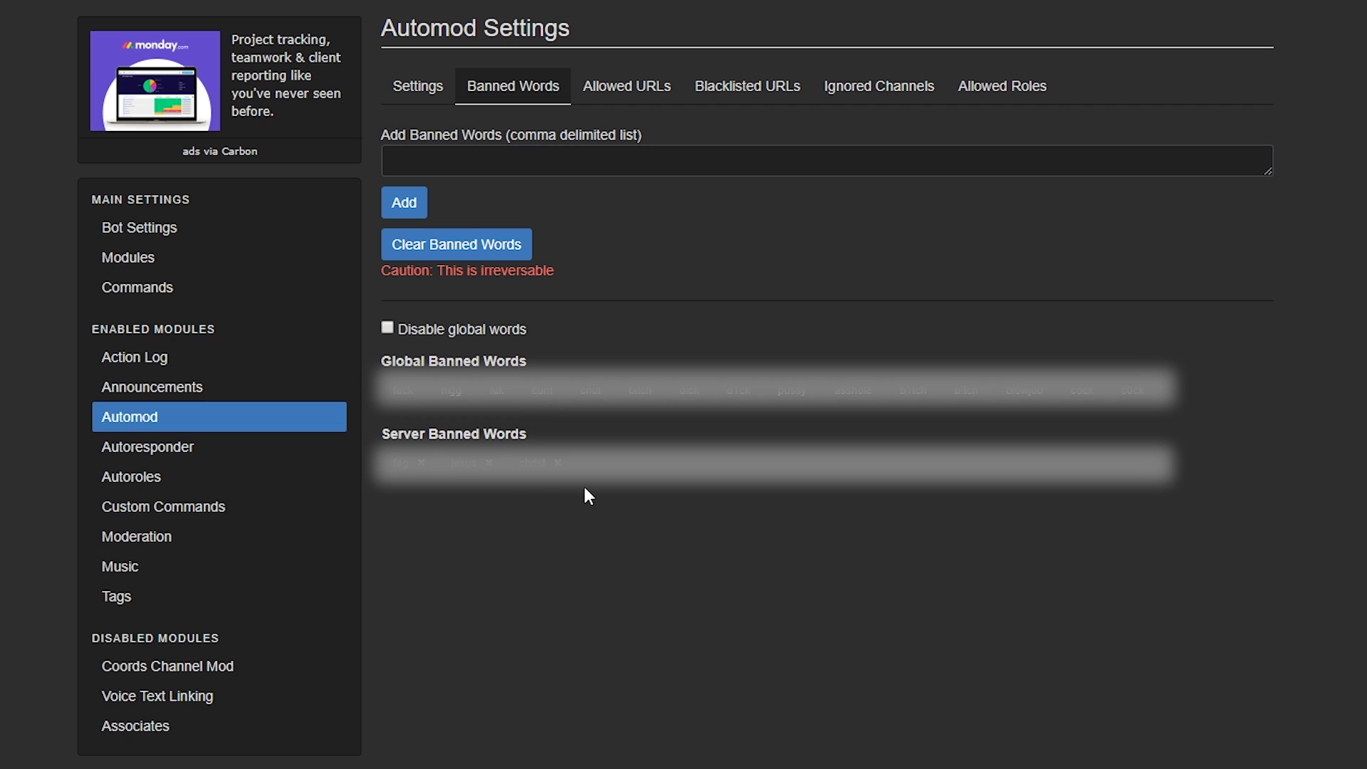
click(631, 101)
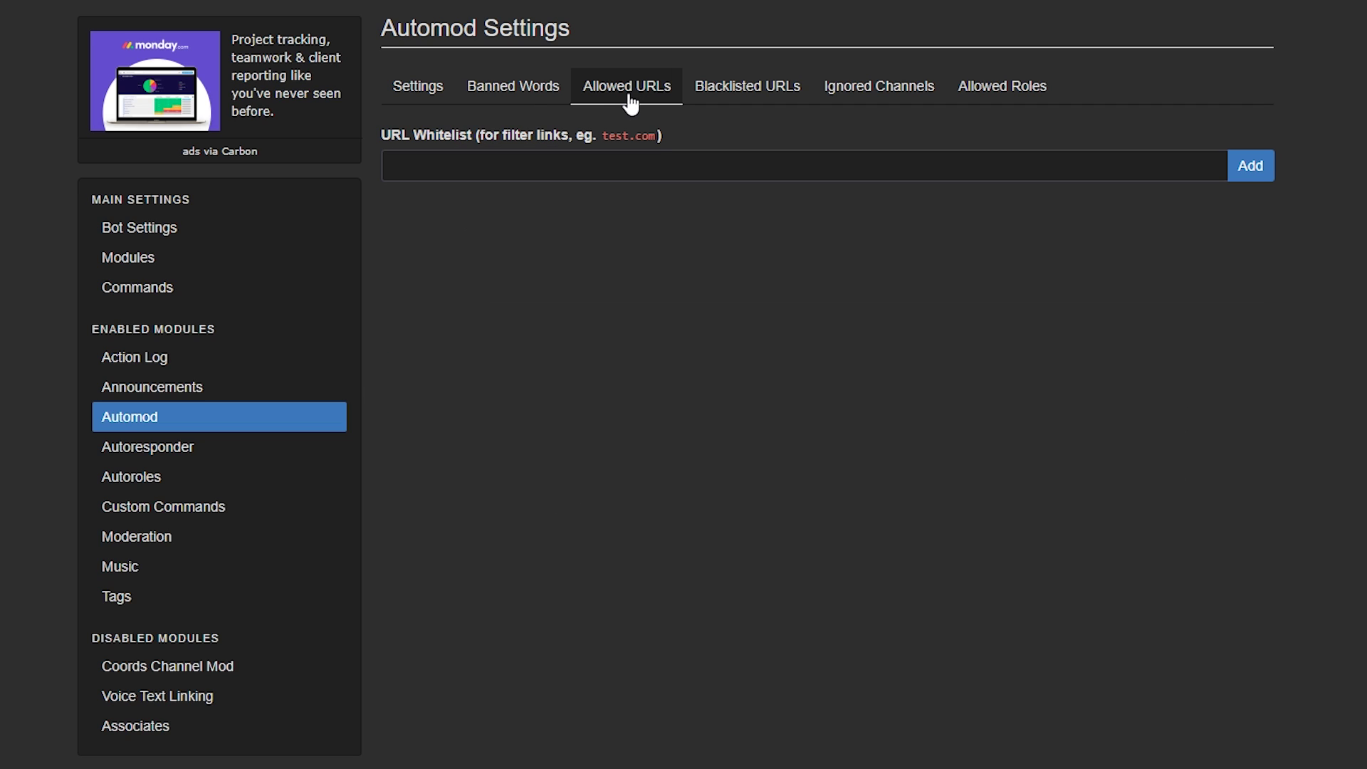
click(759, 98)
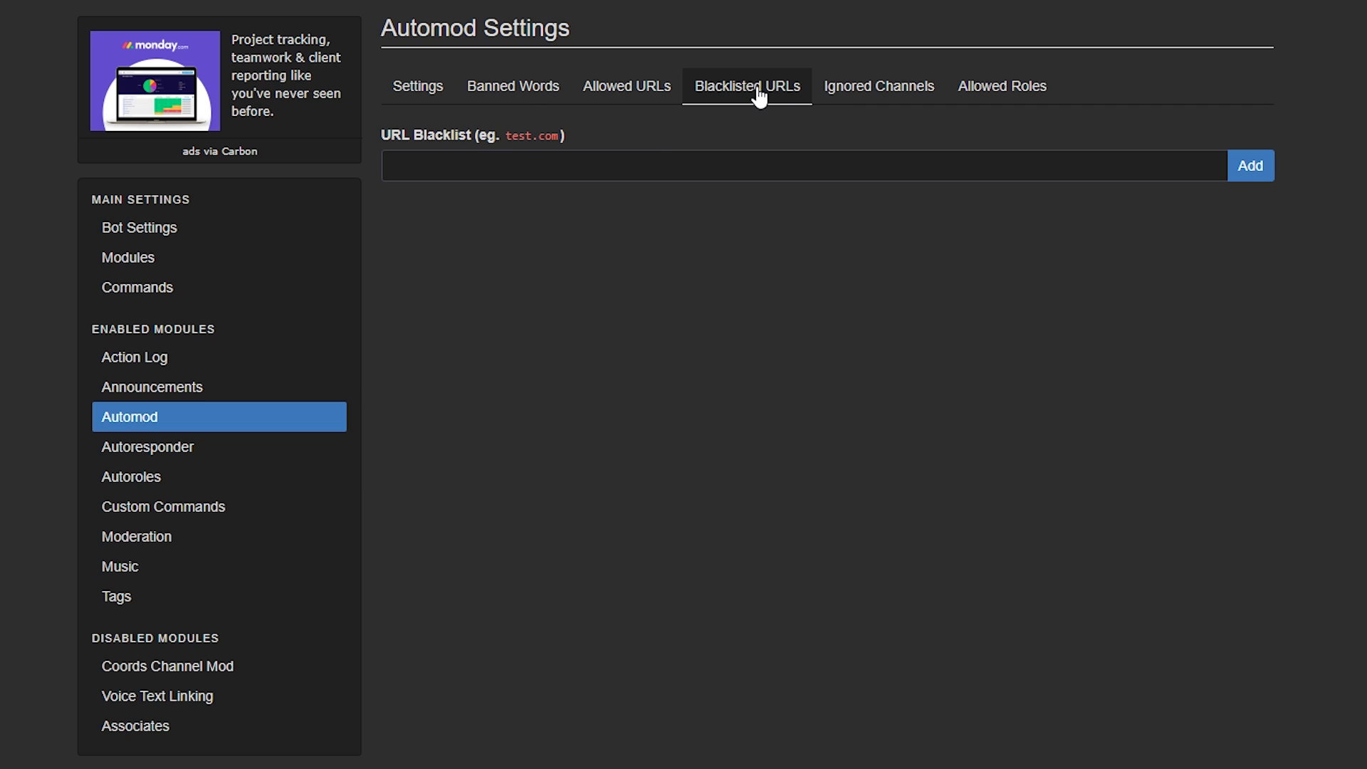
click(920, 97)
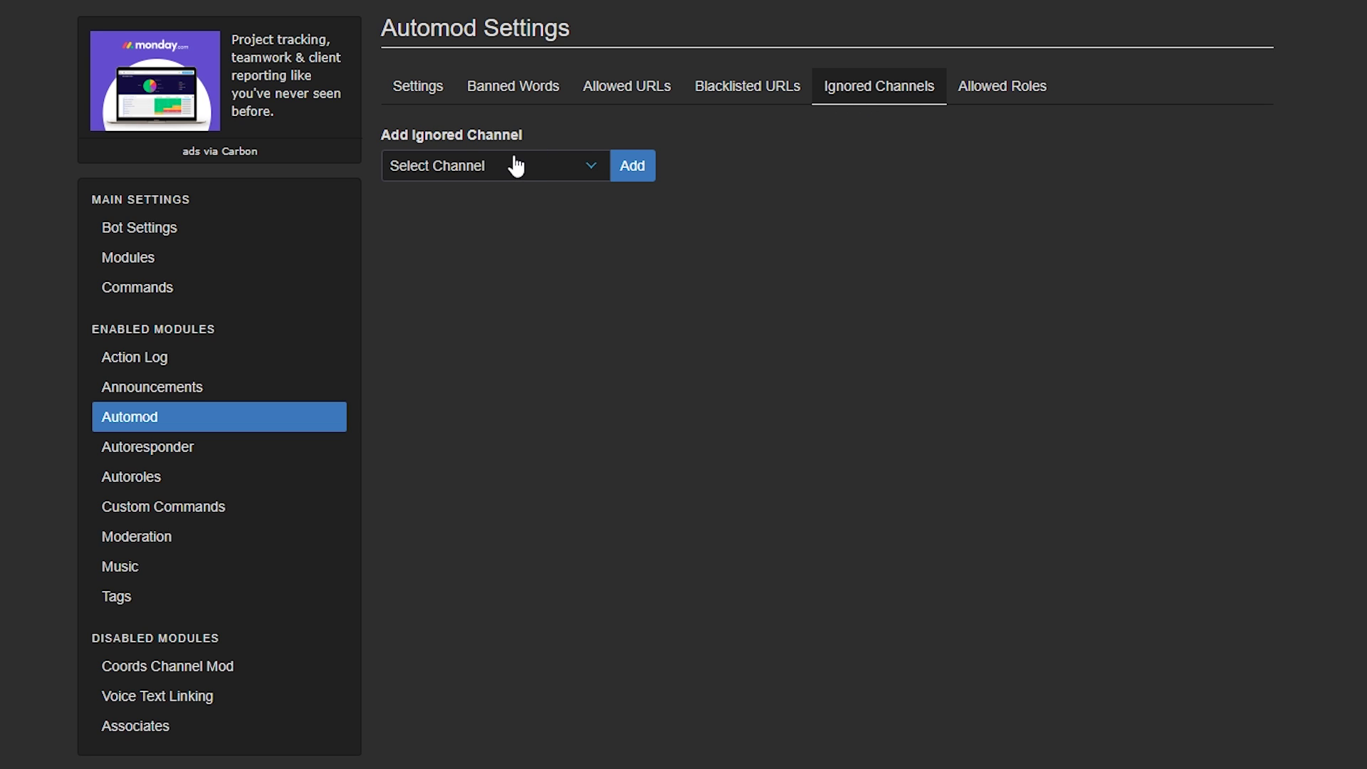
click(1048, 104)
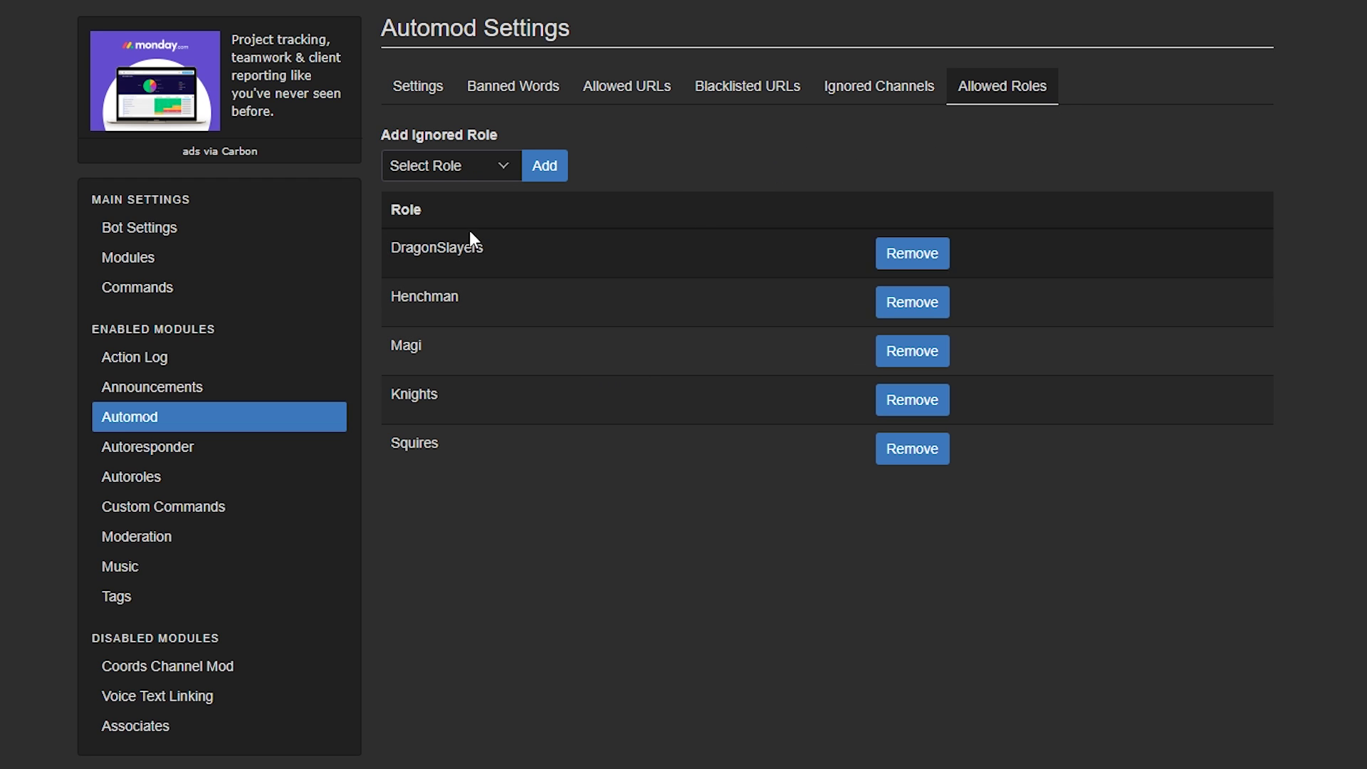
click(887, 103)
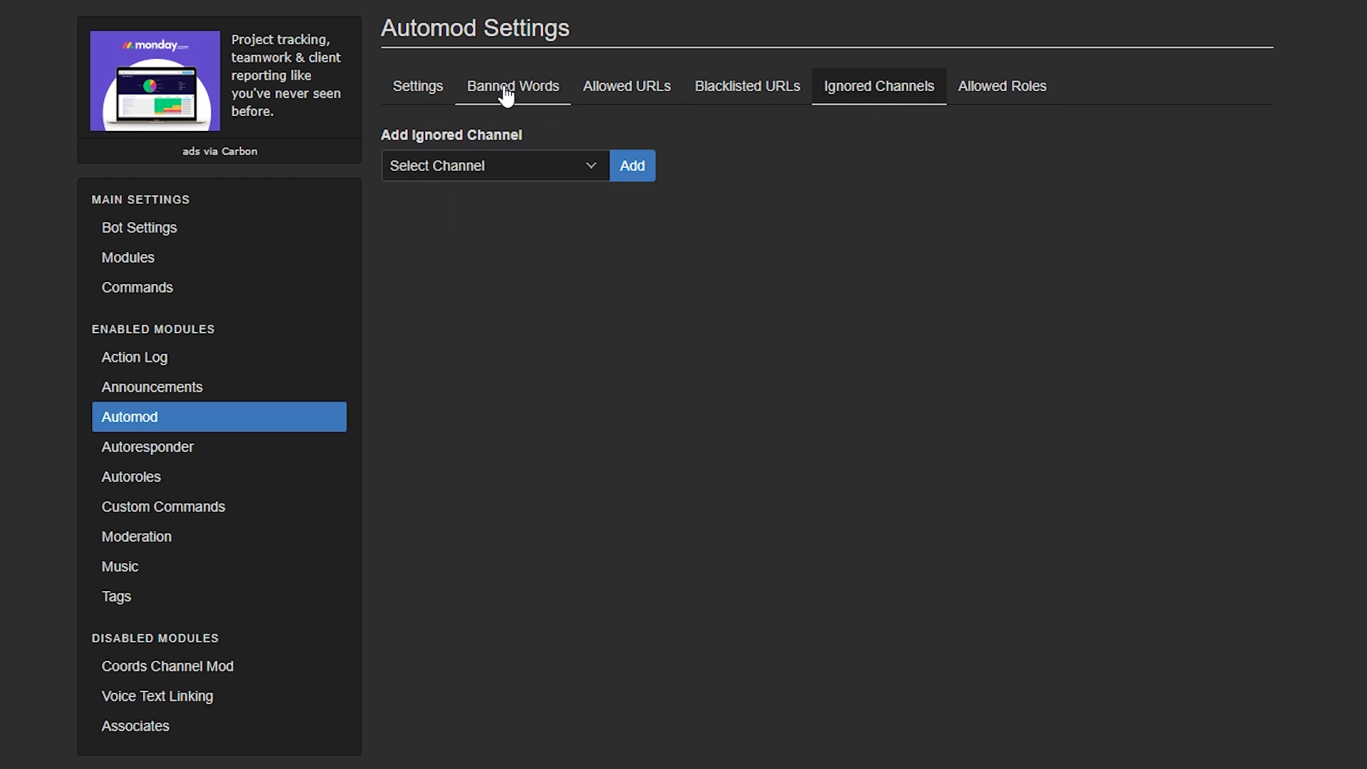
click(452, 89)
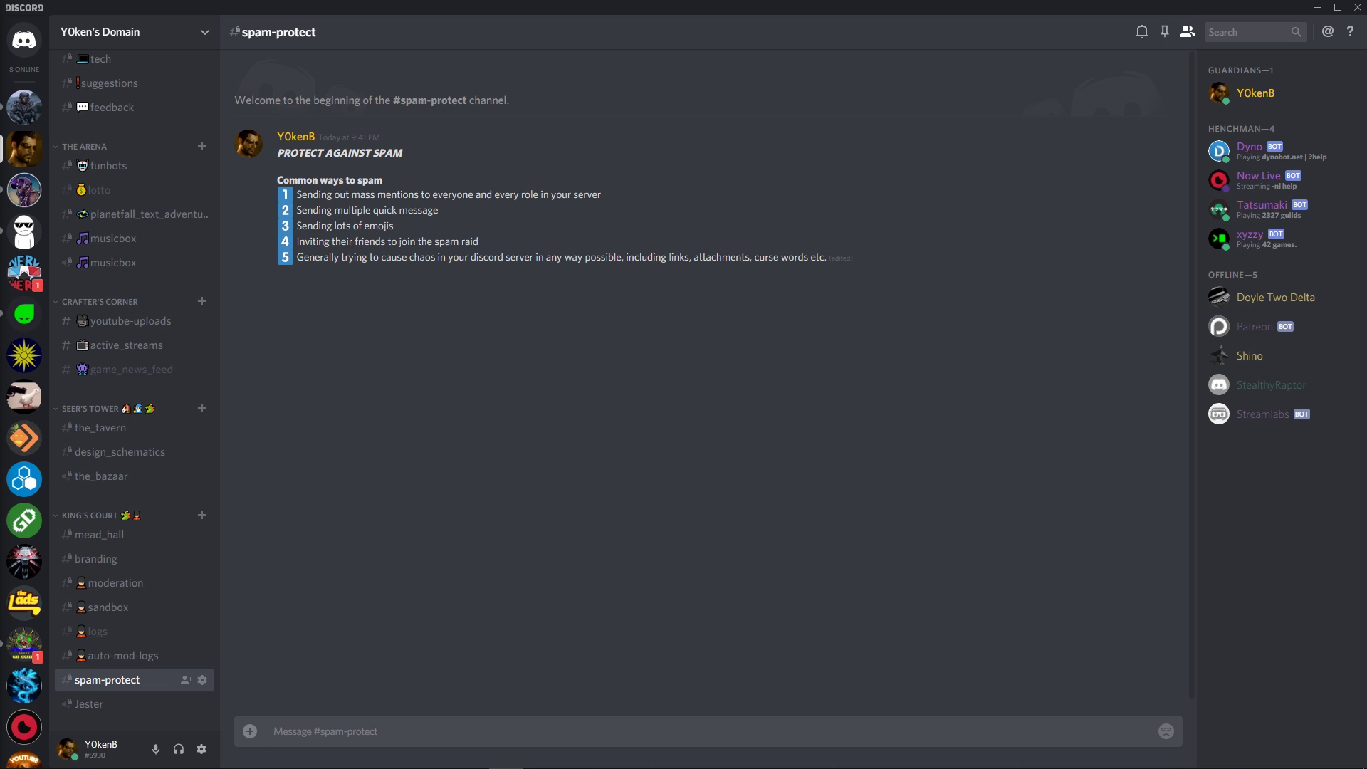
Switch to Discord and read the server rules in the welcome channel
scroll(165, 373, up, 3)
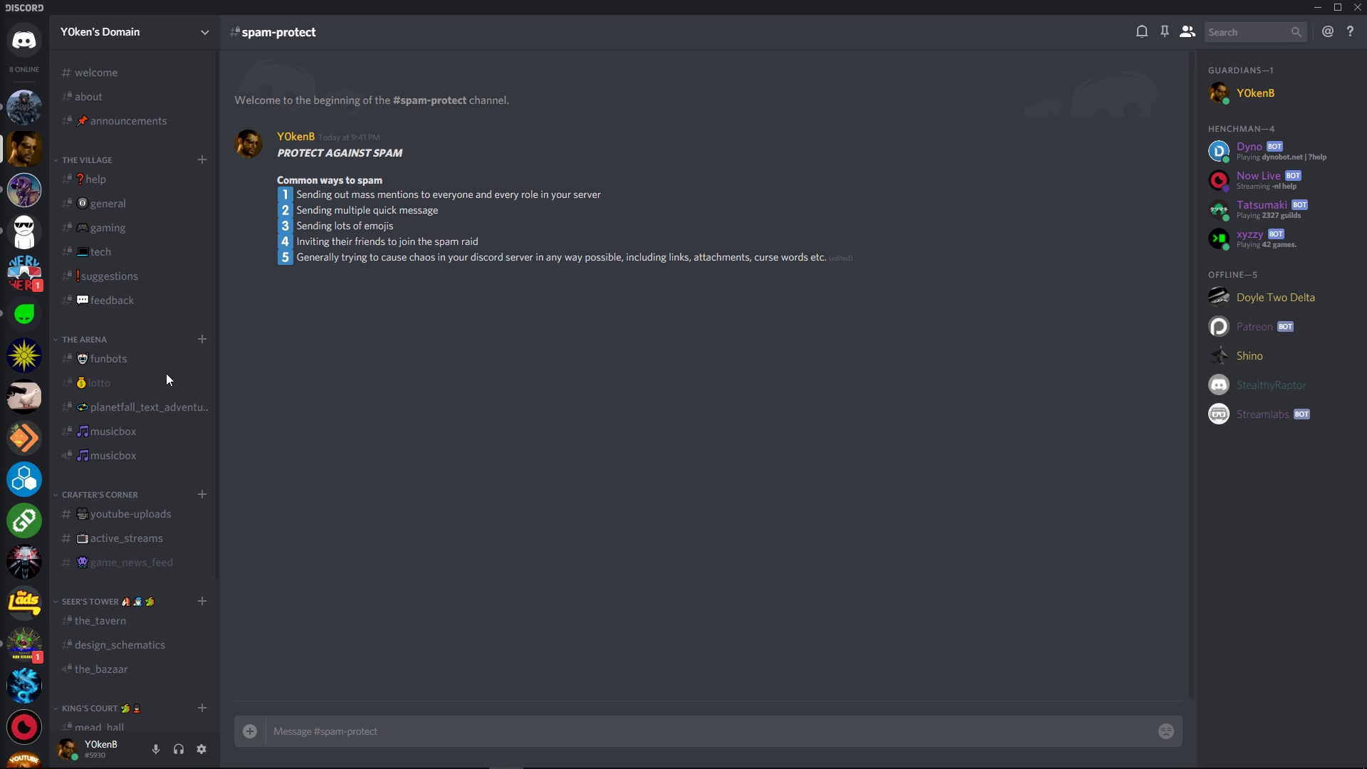
click(105, 80)
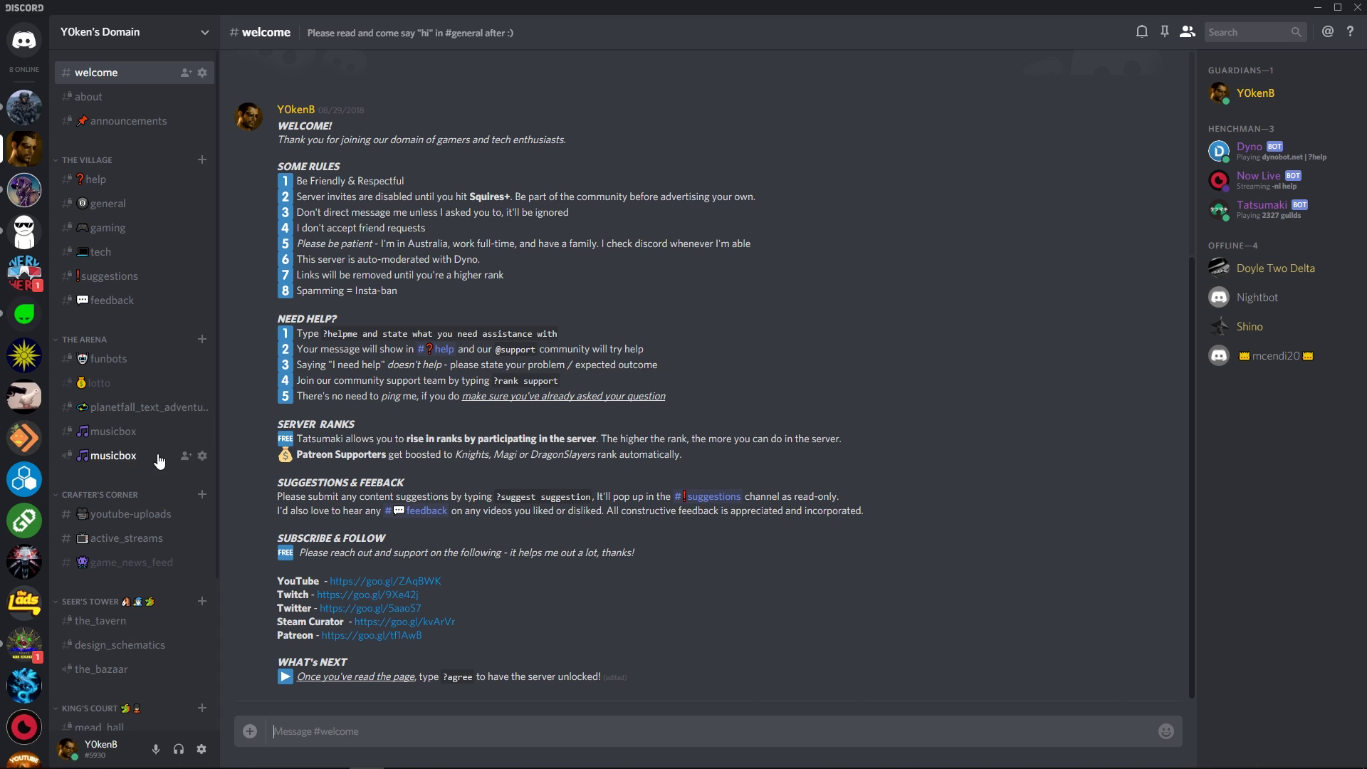
scroll(161, 481, down, 3)
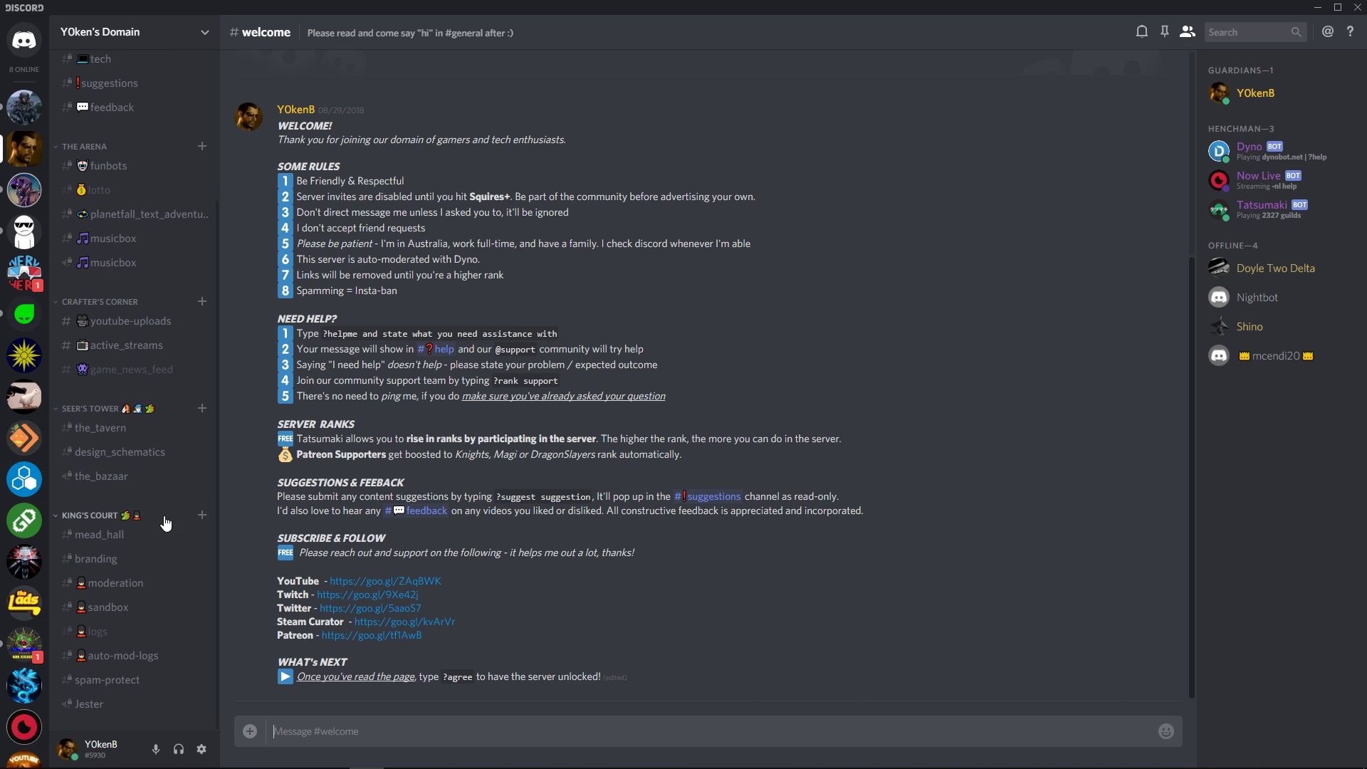
From the spam-protect channel, search the logs channel for "mute", look through the automatic mute entries and clear the search
click(121, 680)
click(1254, 32)
click(1246, 296)
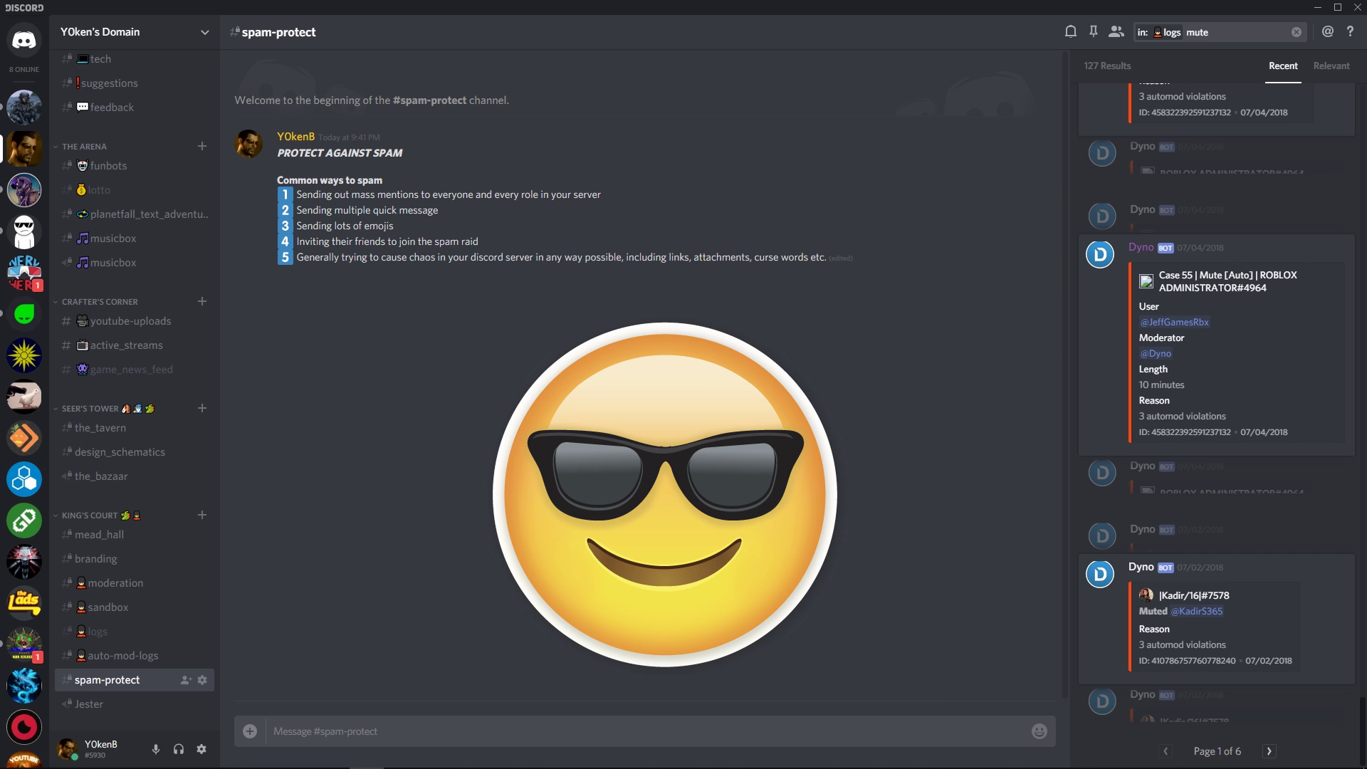
key(Escape)
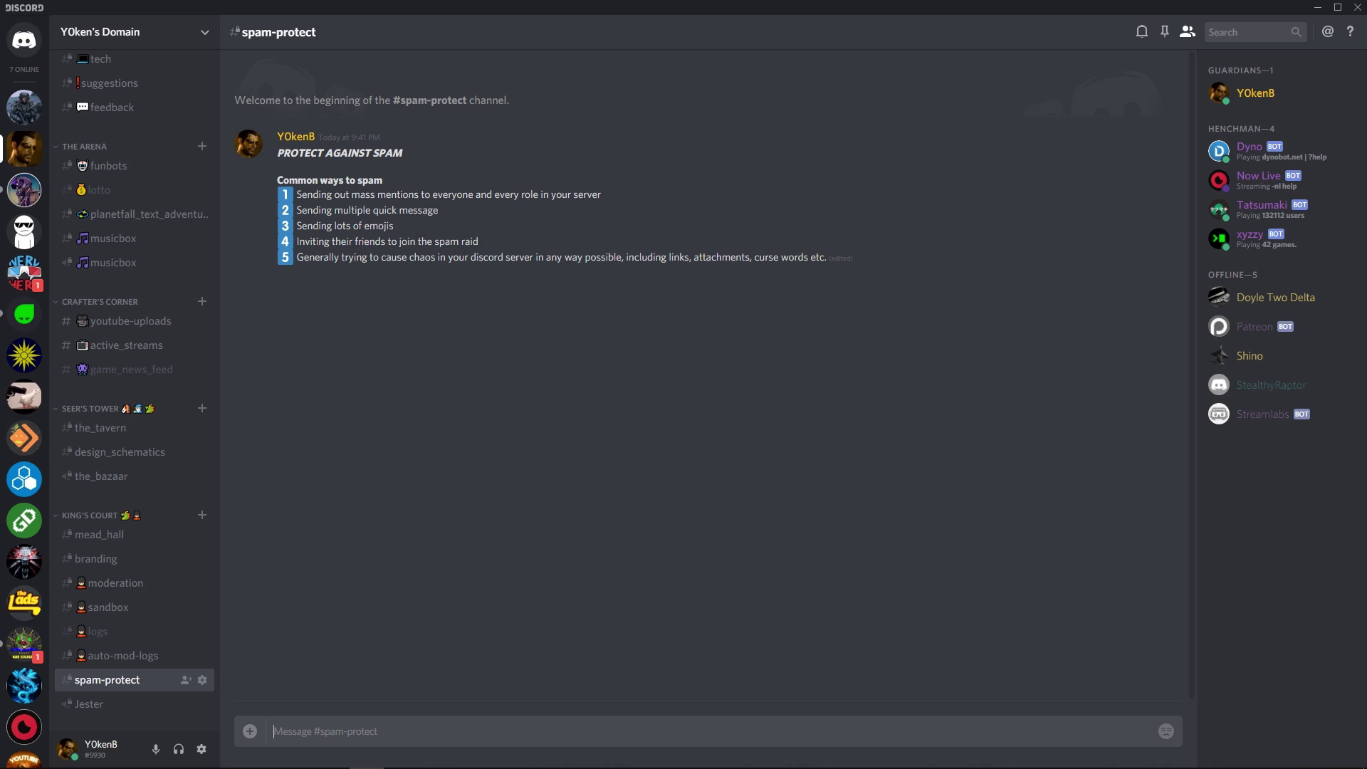